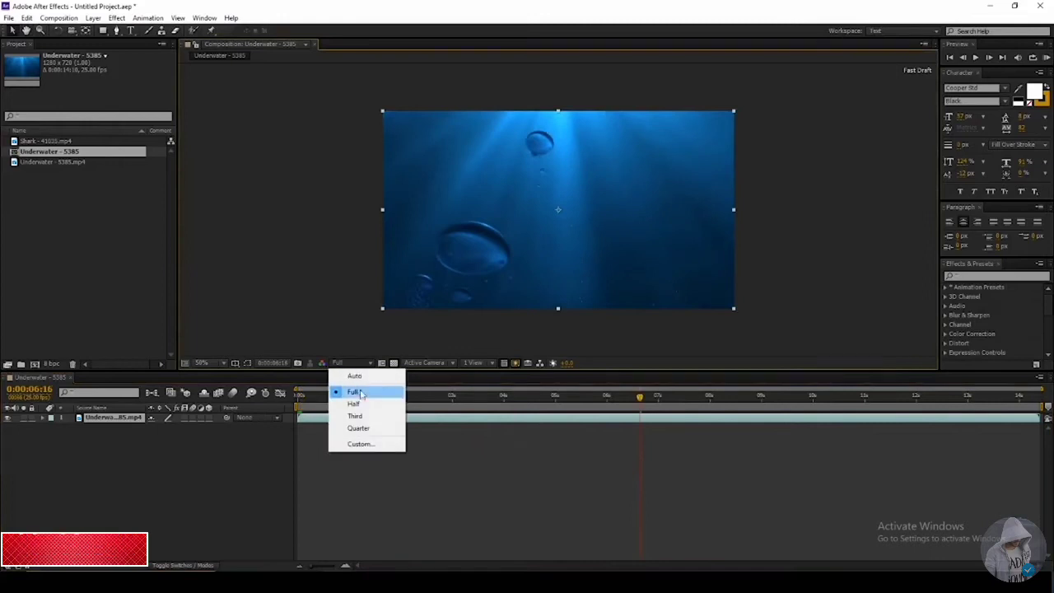
- Set the preview resolution to Full, return near the composition's start, and add Shark - 41035.mp4 above the underwater layer
{"action": "left_click", "coordinate": [352, 391]}
{"action": "left_click_drag", "start_coordinate": [650, 400], "coordinate": [313, 399]}
{"action": "left_click", "coordinate": [44, 141]}
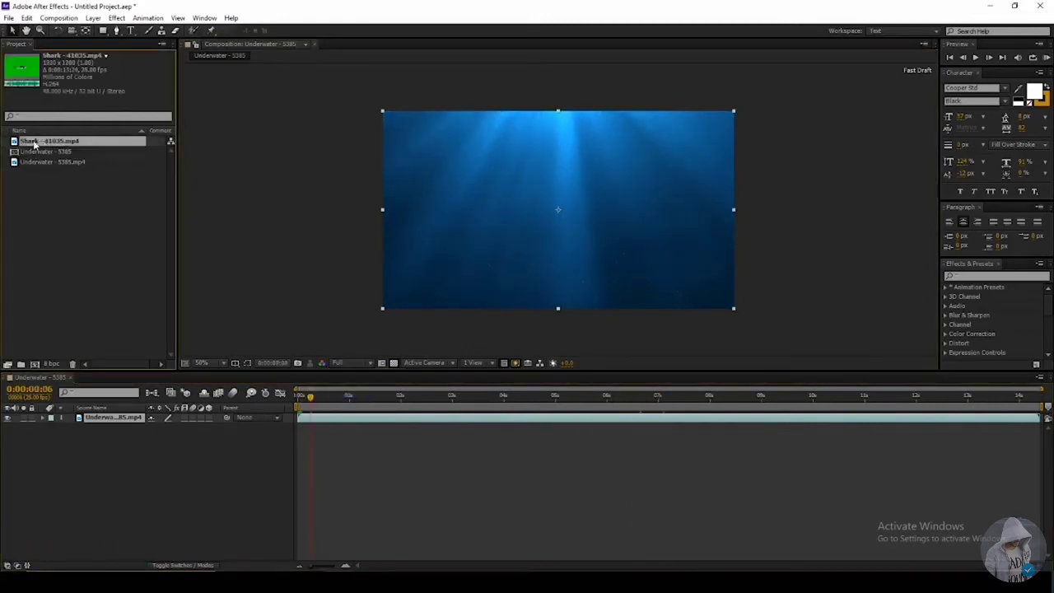
{"action": "left_click_drag", "start_coordinate": [37, 144], "coordinate": [116, 419]}
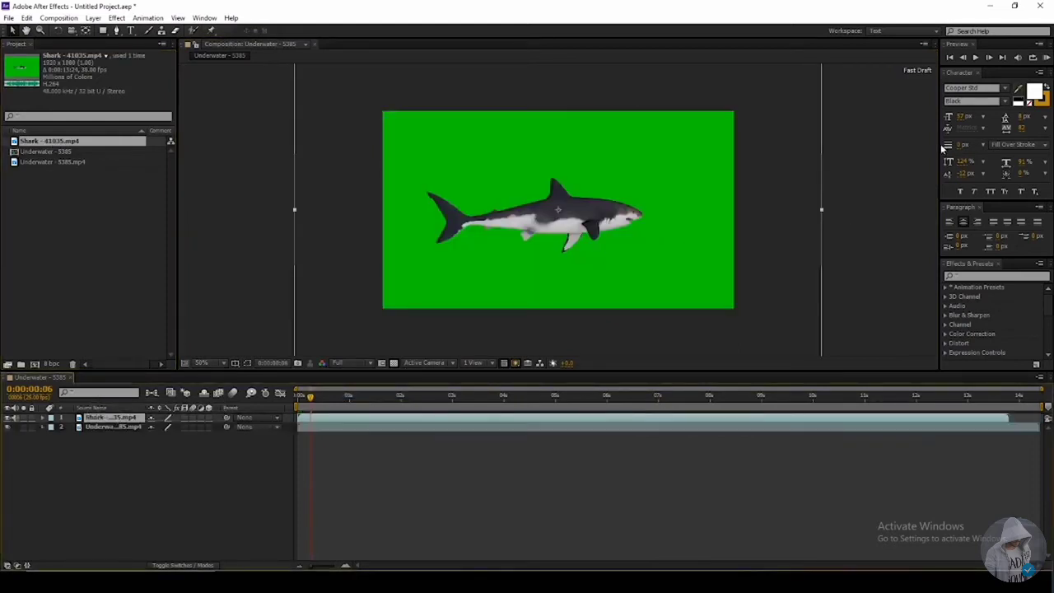
- Rearrange the workspace with wider side panels and a taller Effects & Presets list
{"action": "left_click_drag", "start_coordinate": [940, 148], "coordinate": [767, 157]}
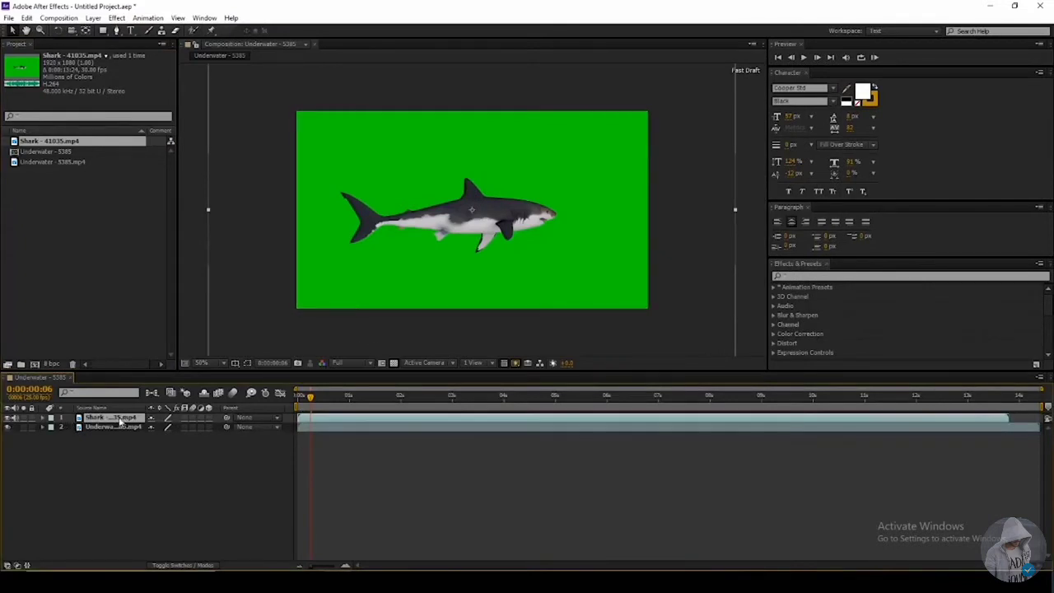
{"action": "left_click", "coordinate": [204, 17]}
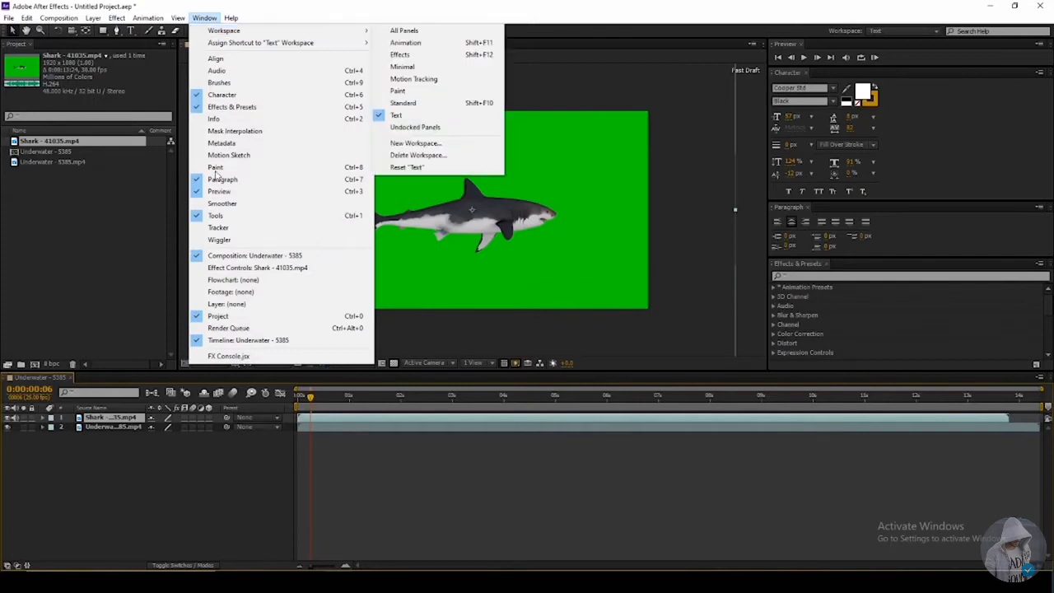
{"action": "left_click", "coordinate": [231, 106]}
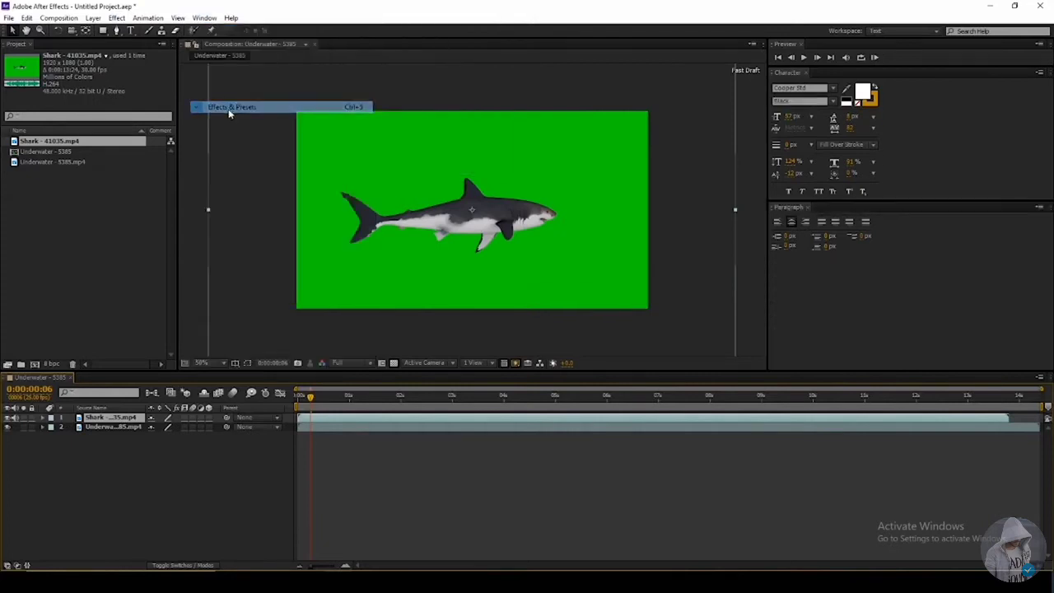
{"action": "left_click", "coordinate": [209, 18]}
{"action": "left_click", "coordinate": [234, 109]}
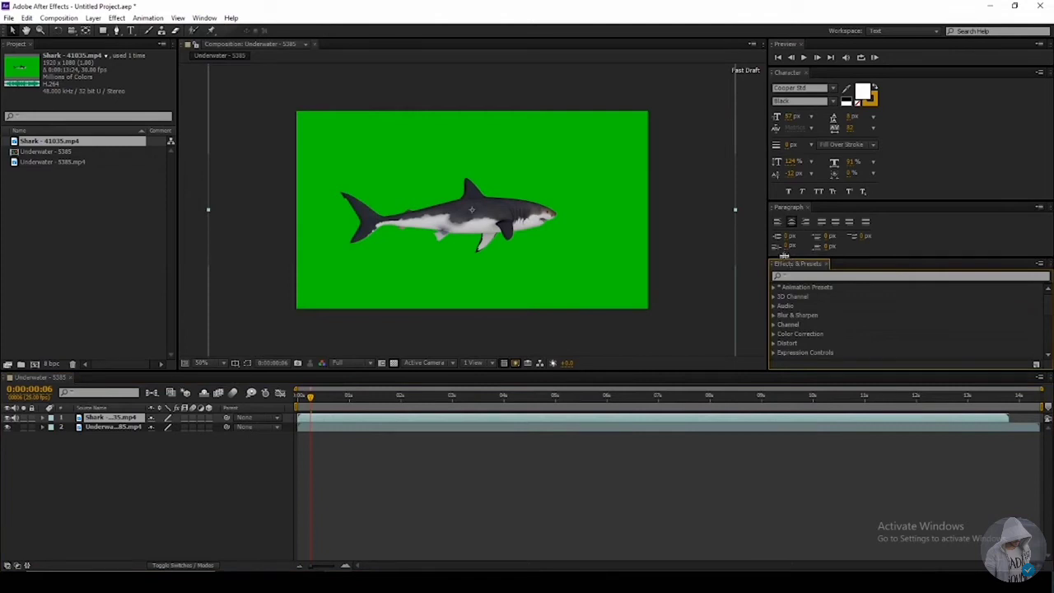
{"action": "left_click_drag", "start_coordinate": [783, 258], "coordinate": [764, 139]}
- Search the effects for "key" and apply Keylight (1.2) to the shark layer
{"action": "left_click", "coordinate": [795, 156]}
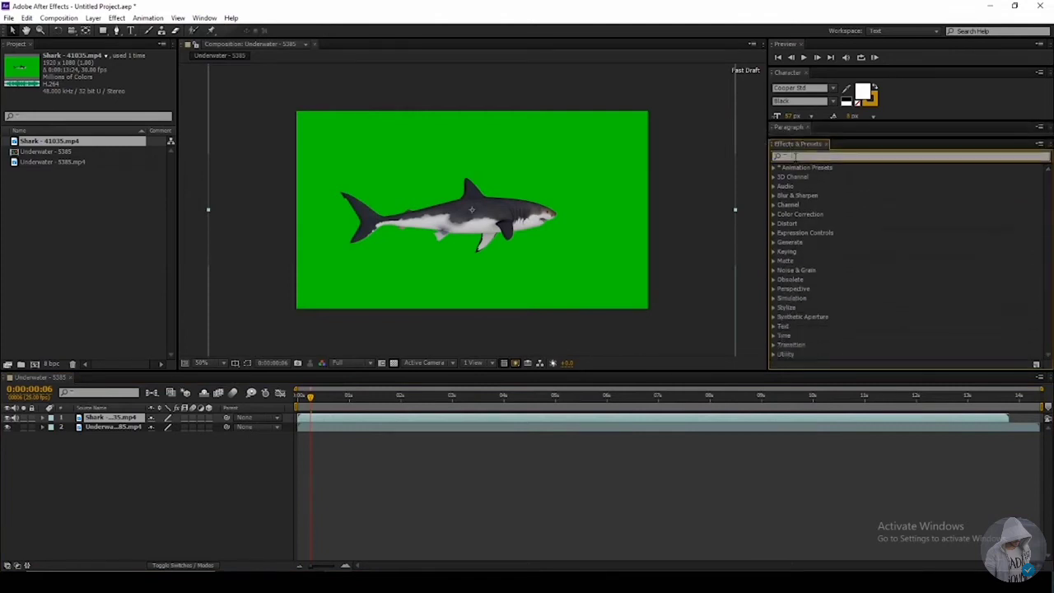
{"action": "type", "text": "key"}
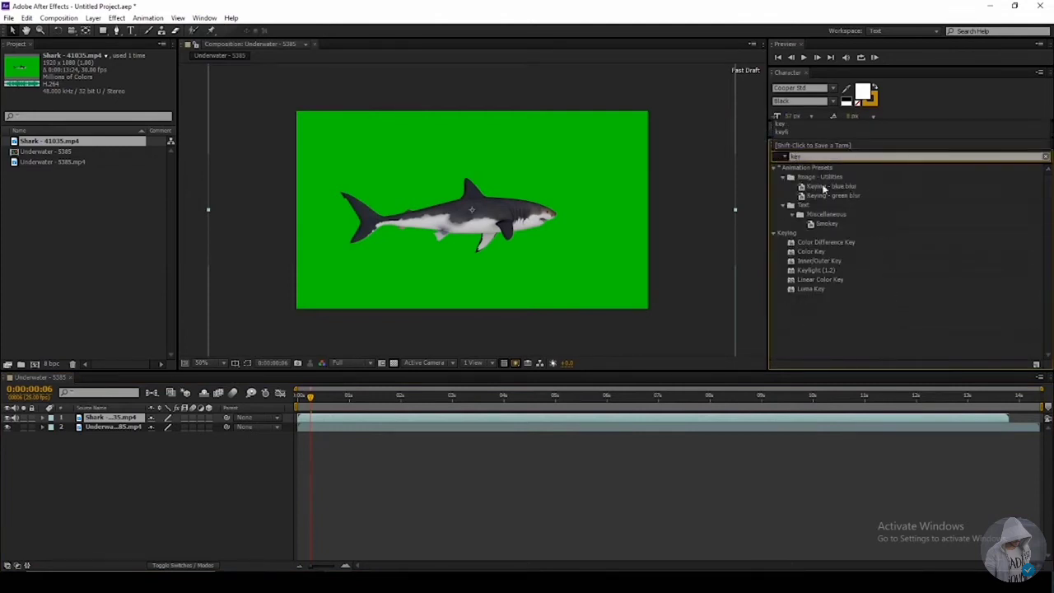
{"action": "left_click_drag", "start_coordinate": [824, 270], "coordinate": [175, 418]}
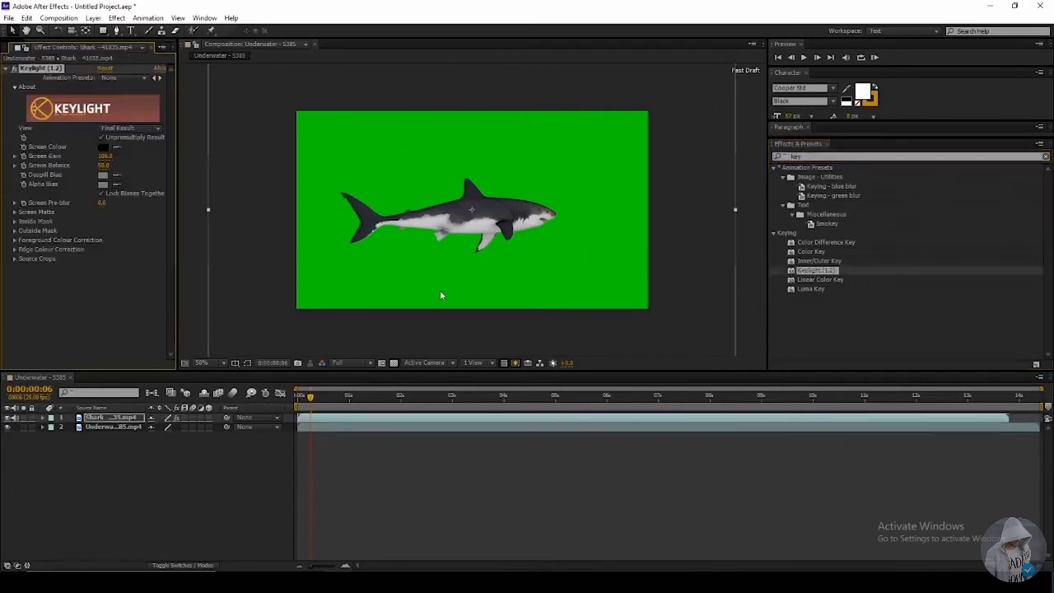
- Widen the effect controls and sample the shark clip's green background as Keylight's Screen Colour
{"action": "left_click_drag", "start_coordinate": [177, 179], "coordinate": [245, 197]}
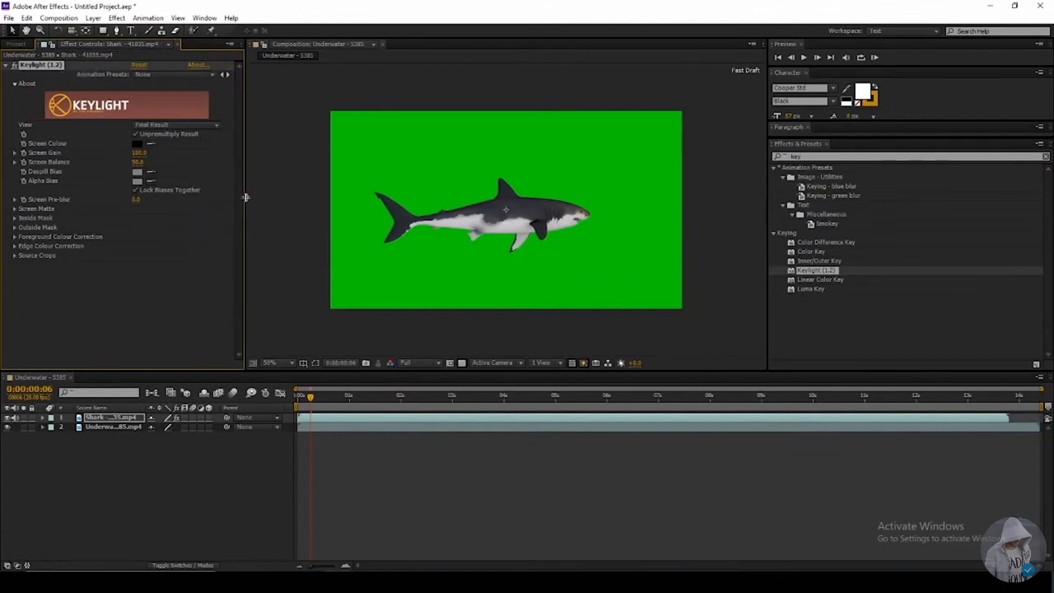
{"action": "left_click", "coordinate": [150, 145]}
{"action": "left_click", "coordinate": [391, 170]}
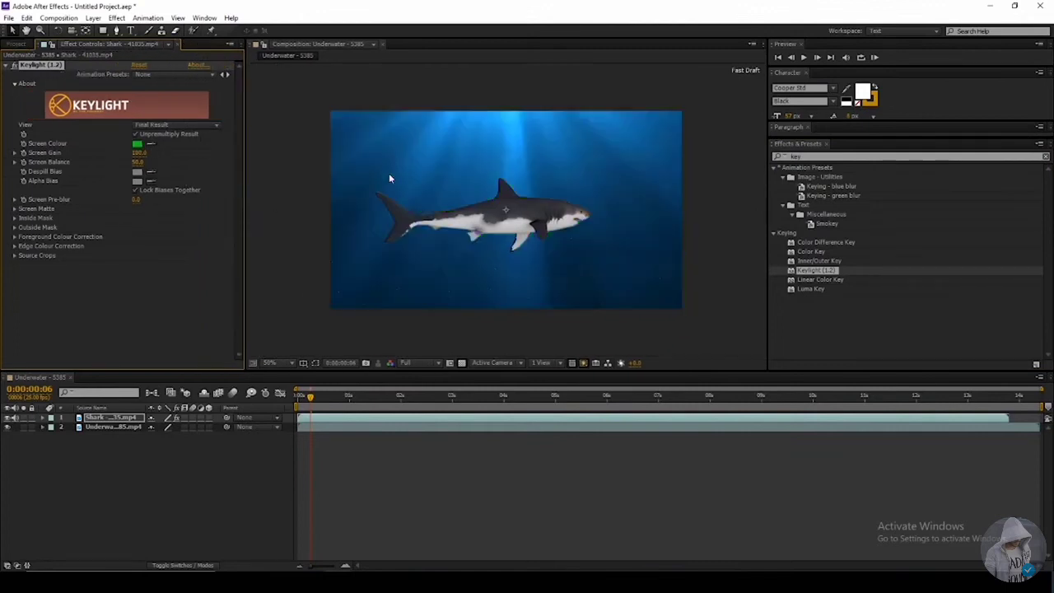
- Expand Keylight's Inside Mask and Screen Matte settings and check the available Inside Mask options
{"action": "left_click", "coordinate": [15, 218]}
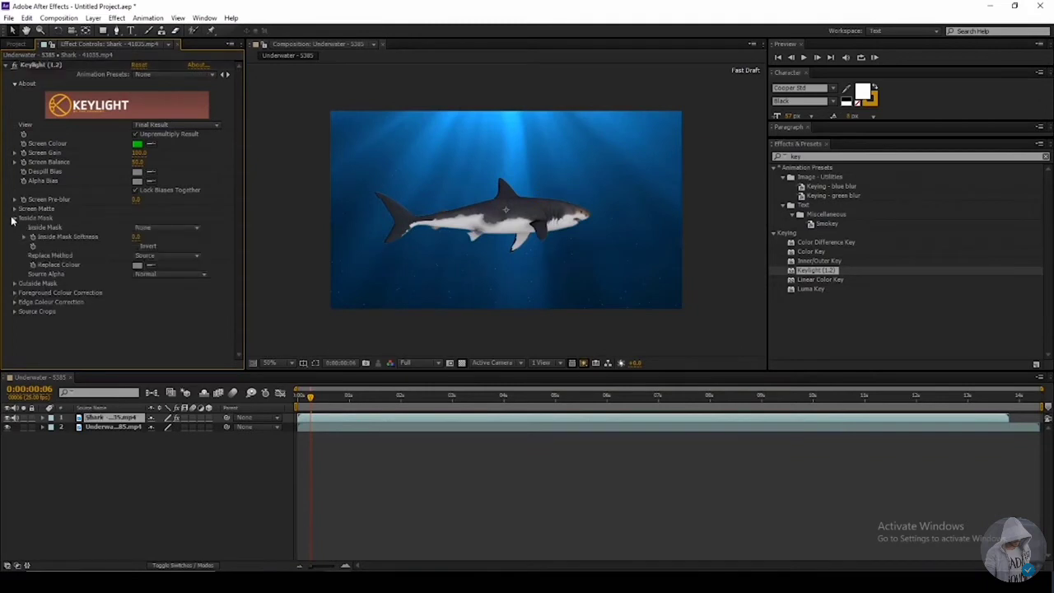
{"action": "left_click", "coordinate": [15, 209]}
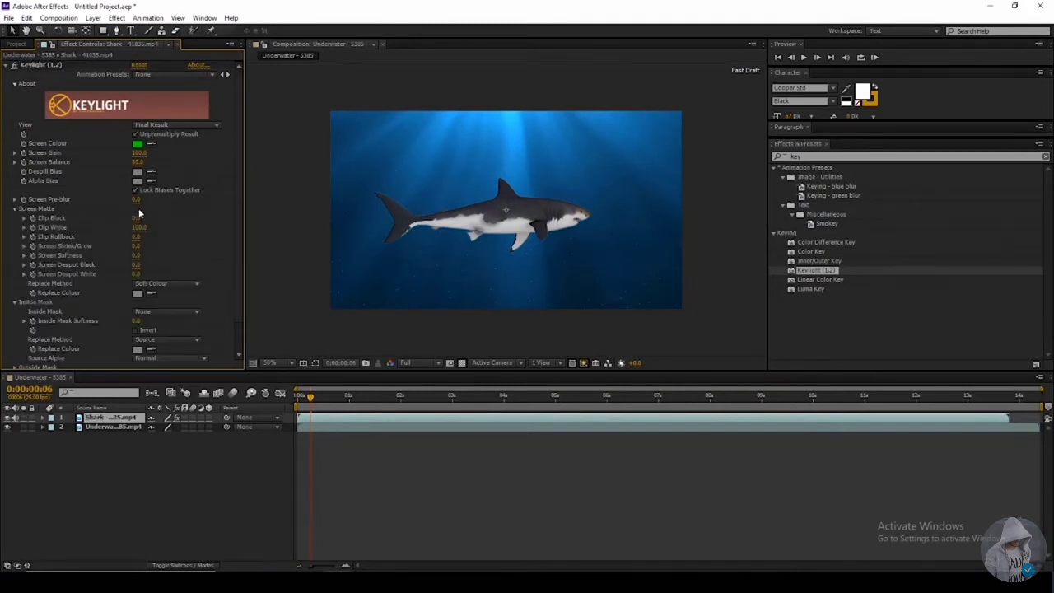
{"action": "left_click", "coordinate": [165, 312]}
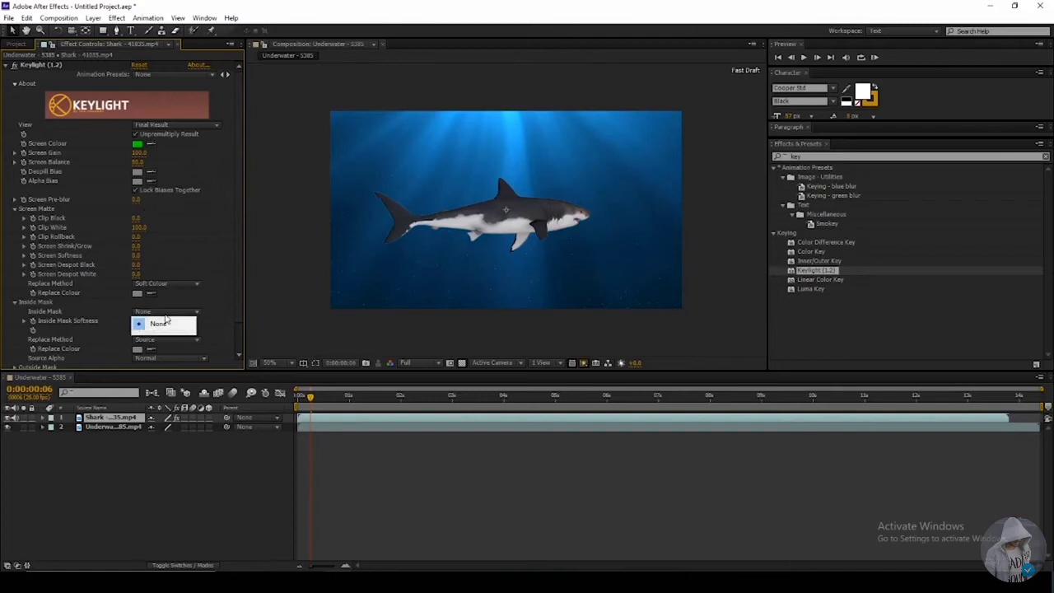
{"action": "left_click", "coordinate": [194, 152]}
- Inspect the keyed shark in Keylight's Source Alpha, Corrected Source and Colour Correction Edges views
{"action": "left_click", "coordinate": [176, 124]}
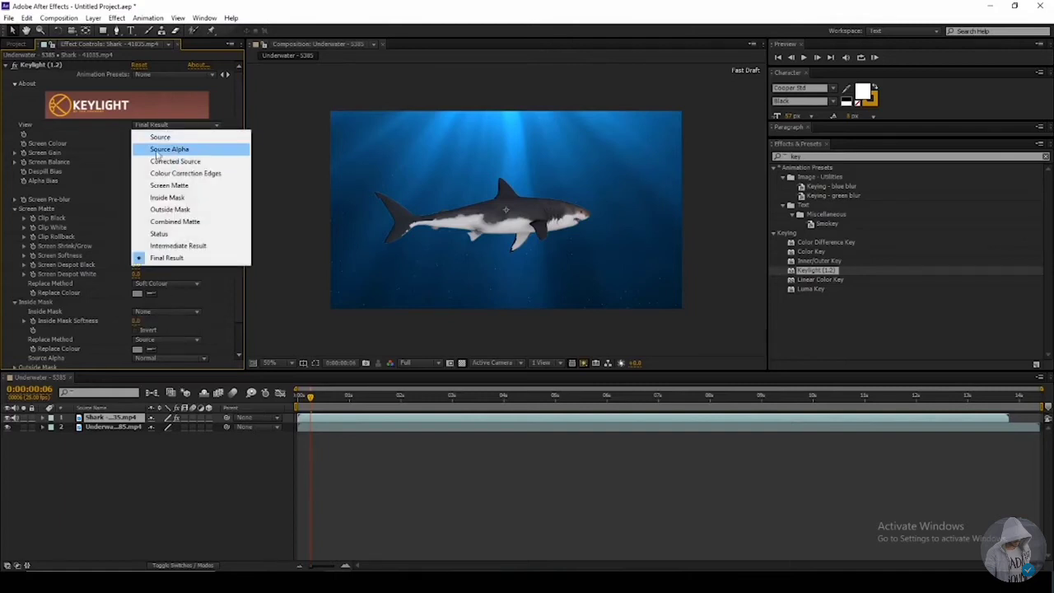
{"action": "left_click", "coordinate": [177, 148]}
{"action": "left_click", "coordinate": [175, 126]}
{"action": "left_click", "coordinate": [174, 158]}
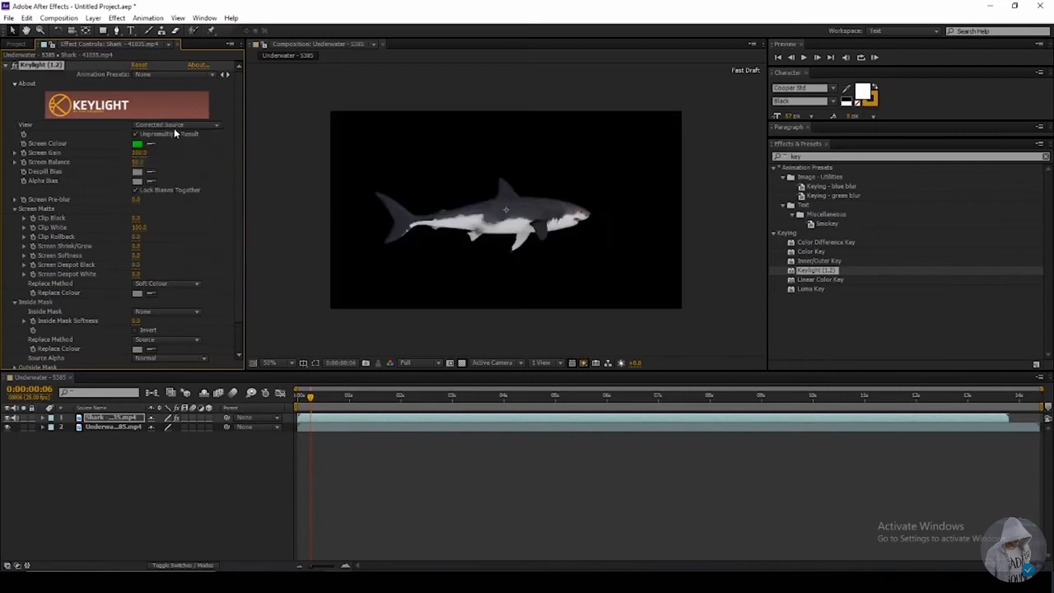
{"action": "left_click", "coordinate": [176, 125]}
{"action": "left_click", "coordinate": [177, 171]}
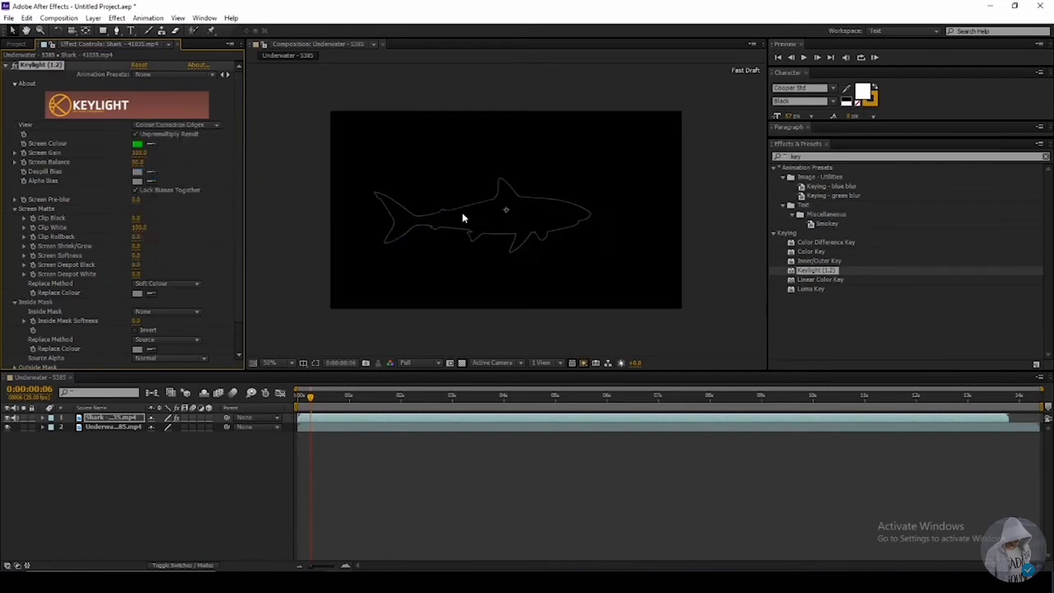
- Switch Keylight's view to Screen Matte and set Clip Black to 15
{"action": "left_click", "coordinate": [176, 124]}
{"action": "left_click", "coordinate": [176, 183]}
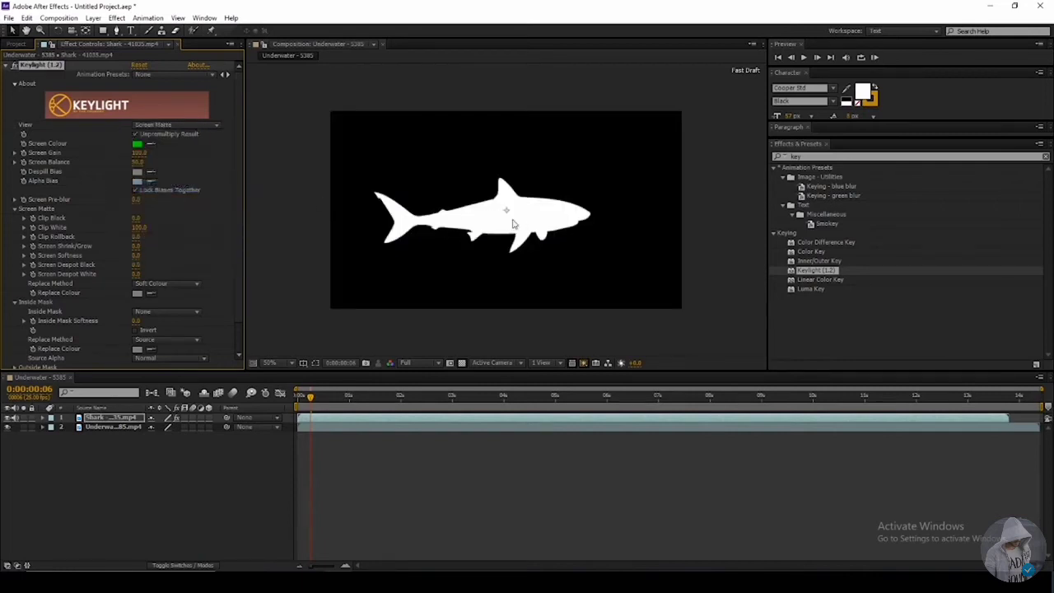
{"action": "scroll", "coordinate": [525, 213], "scroll_direction": "up", "scroll_amount": 1}
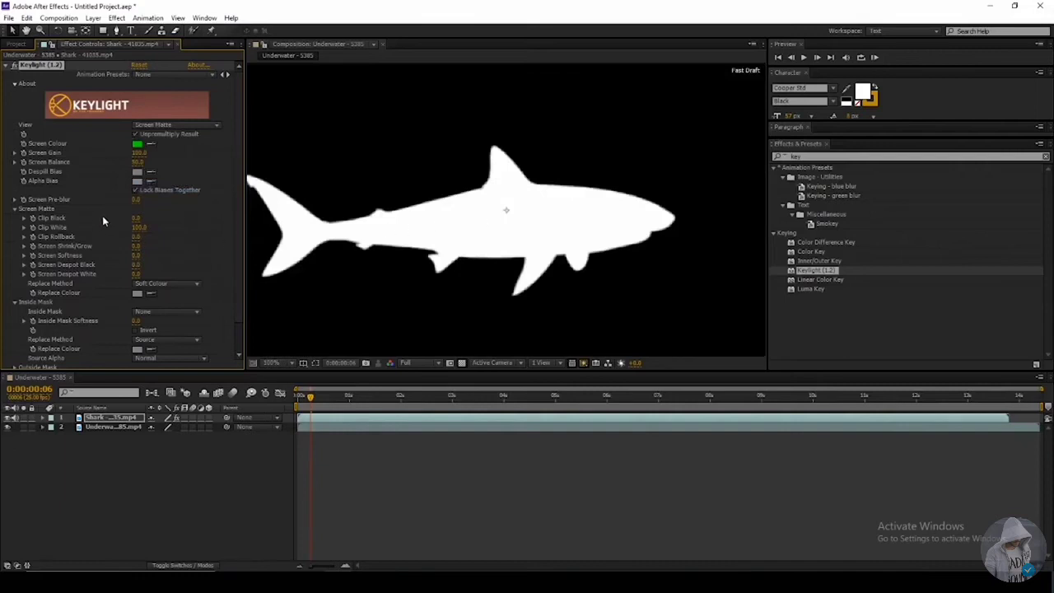
{"action": "left_click_drag", "start_coordinate": [134, 218], "coordinate": [144, 218]}
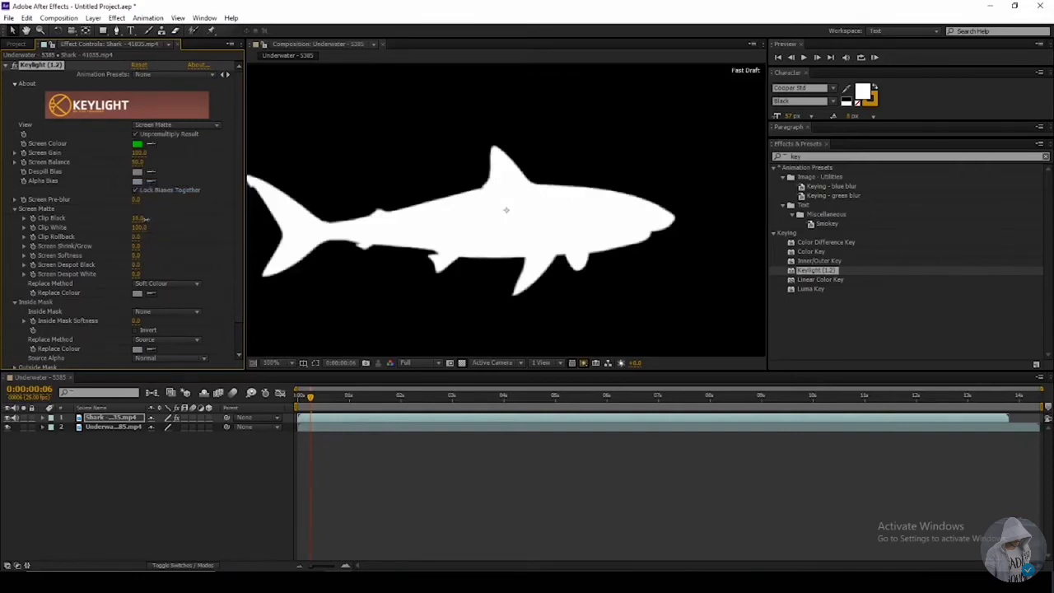
- Inspect the key in Keylight's Inside Mask, Outside Mask and Combined Matte views
{"action": "left_click", "coordinate": [176, 125]}
{"action": "left_click", "coordinate": [167, 197]}
{"action": "left_click", "coordinate": [176, 124]}
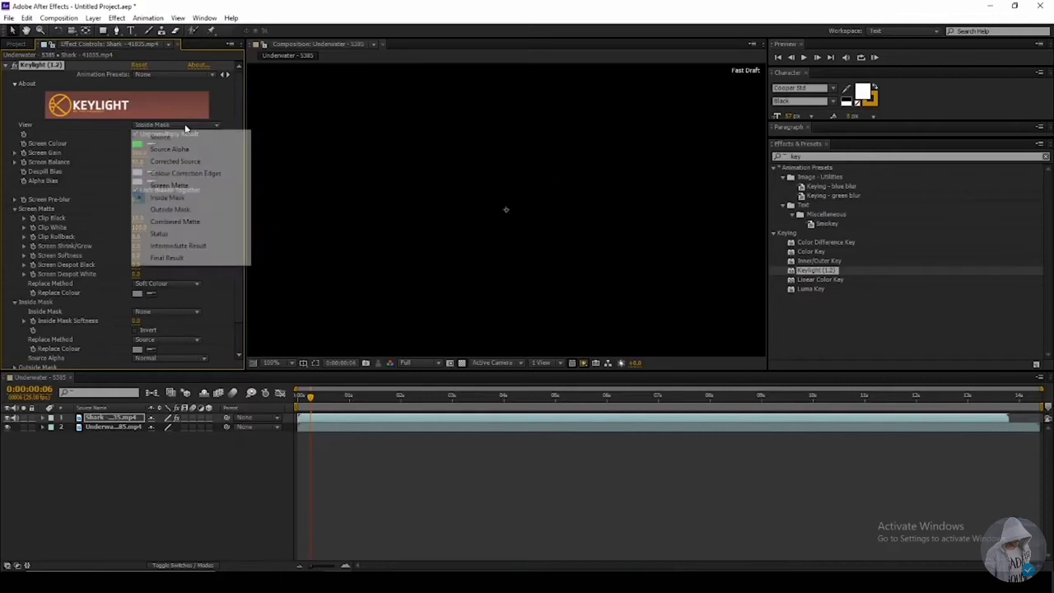
{"action": "left_click", "coordinate": [184, 210]}
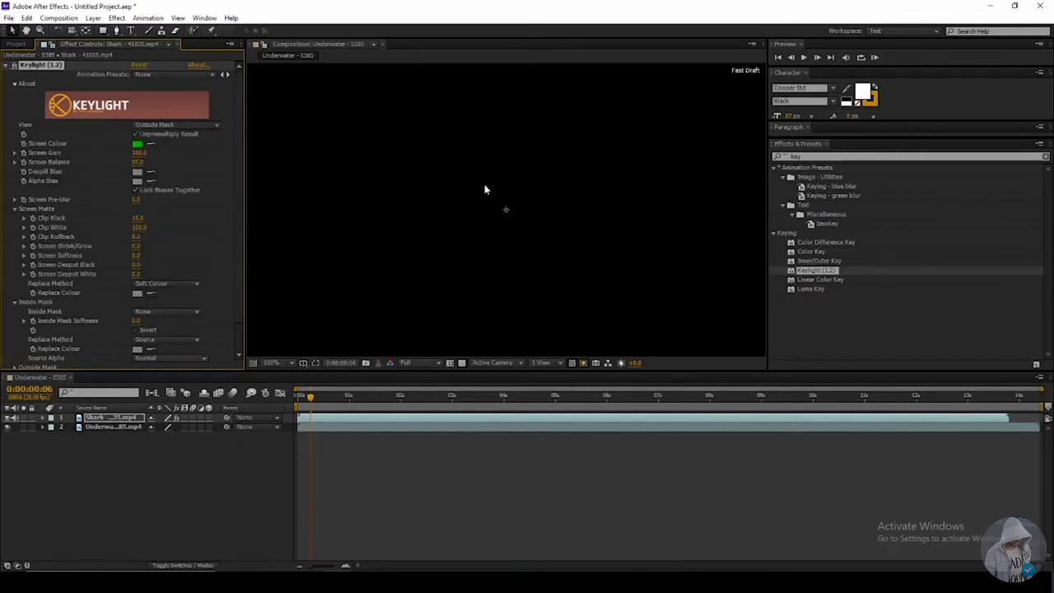
{"action": "scroll", "coordinate": [484, 189], "scroll_direction": "down", "scroll_amount": 4}
{"action": "left_click", "coordinate": [176, 124]}
{"action": "left_click", "coordinate": [183, 206]}
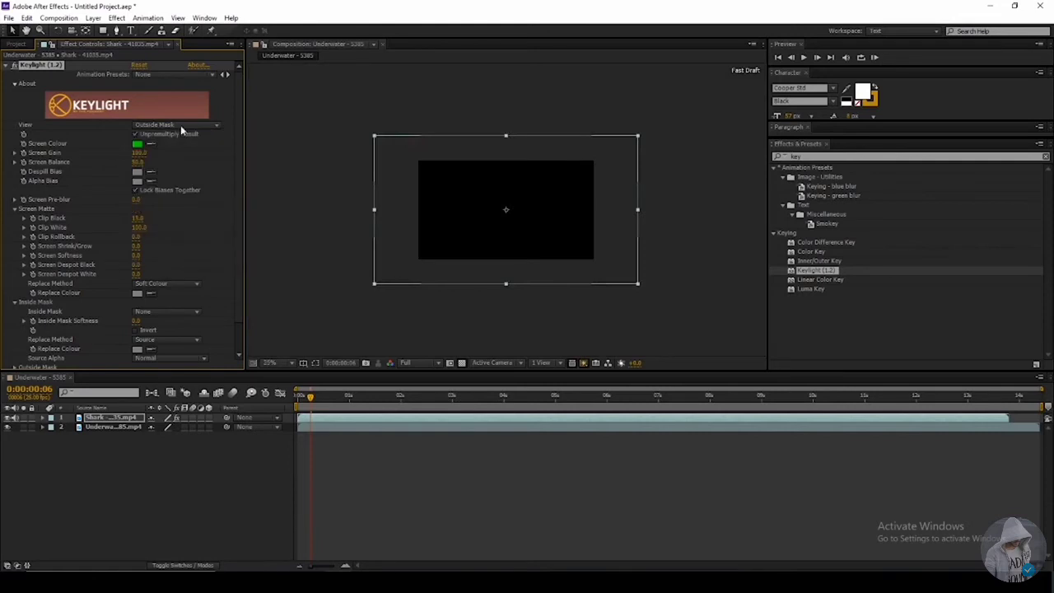
{"action": "left_click", "coordinate": [176, 124]}
{"action": "left_click", "coordinate": [183, 217]}
{"action": "scroll", "coordinate": [506, 229], "scroll_direction": "up", "scroll_amount": 4}
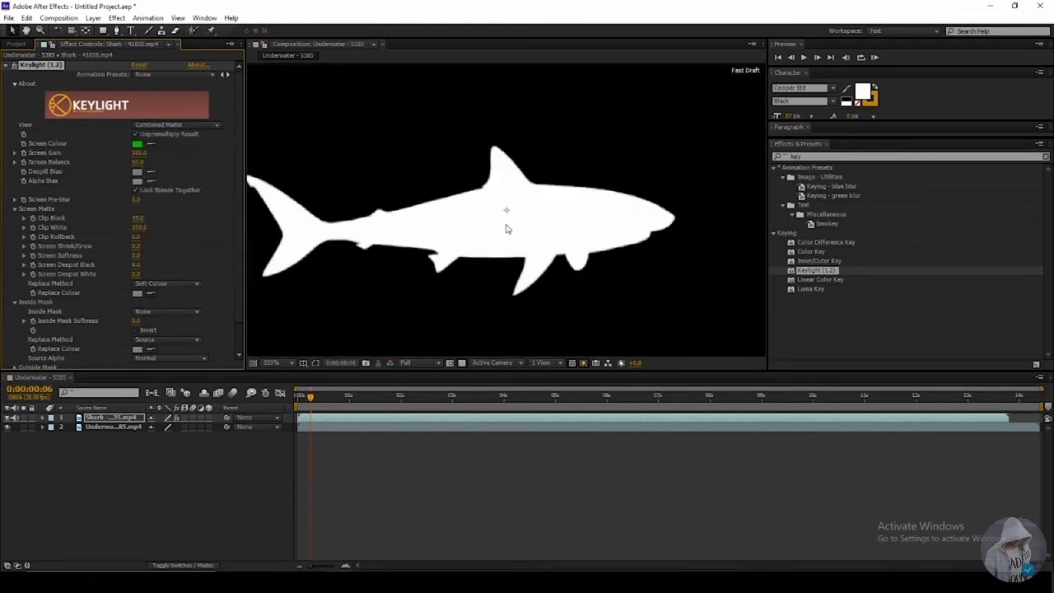
- Recheck Clip White in the Screen Matte view, then set Keylight's view to Final Result
{"action": "left_click", "coordinate": [153, 125]}
{"action": "left_click", "coordinate": [171, 186]}
{"action": "left_click_drag", "start_coordinate": [124, 227], "coordinate": [154, 229]}
{"action": "scroll", "coordinate": [395, 236], "scroll_direction": "down", "scroll_amount": 2}
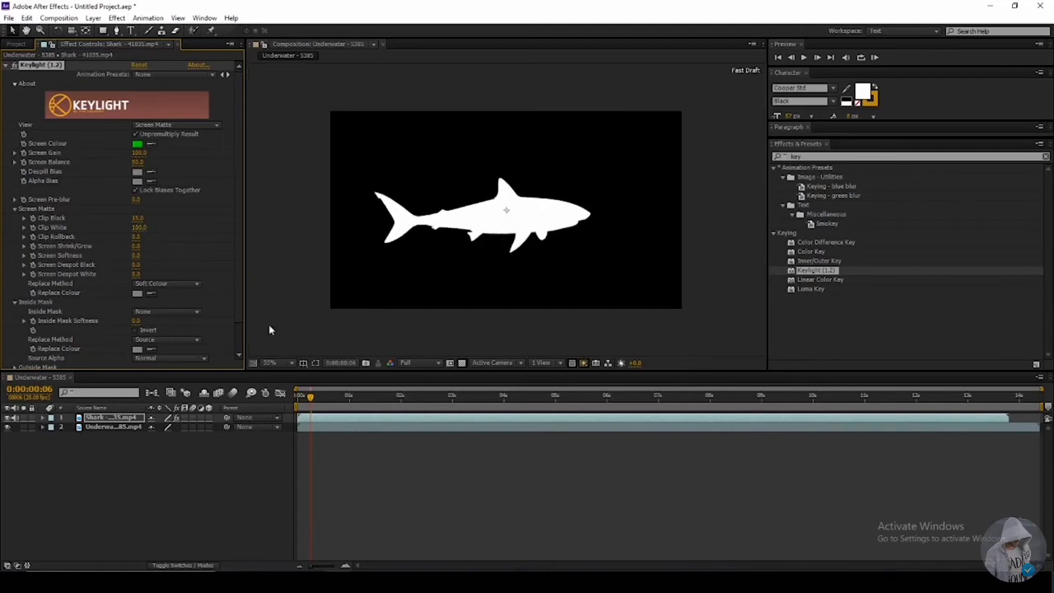
{"action": "left_click", "coordinate": [174, 124]}
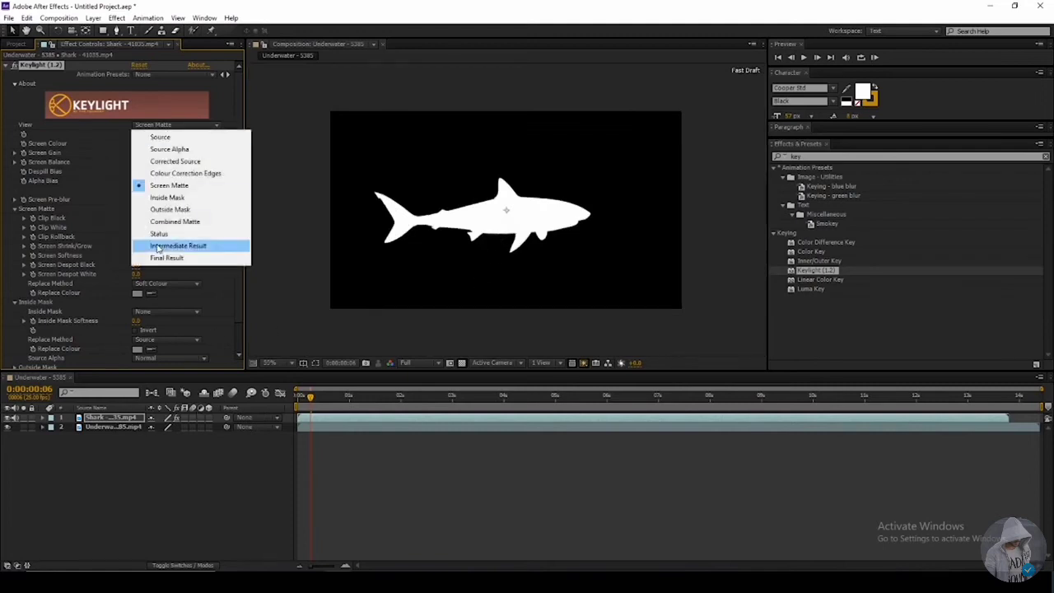
{"action": "left_click", "coordinate": [165, 259]}
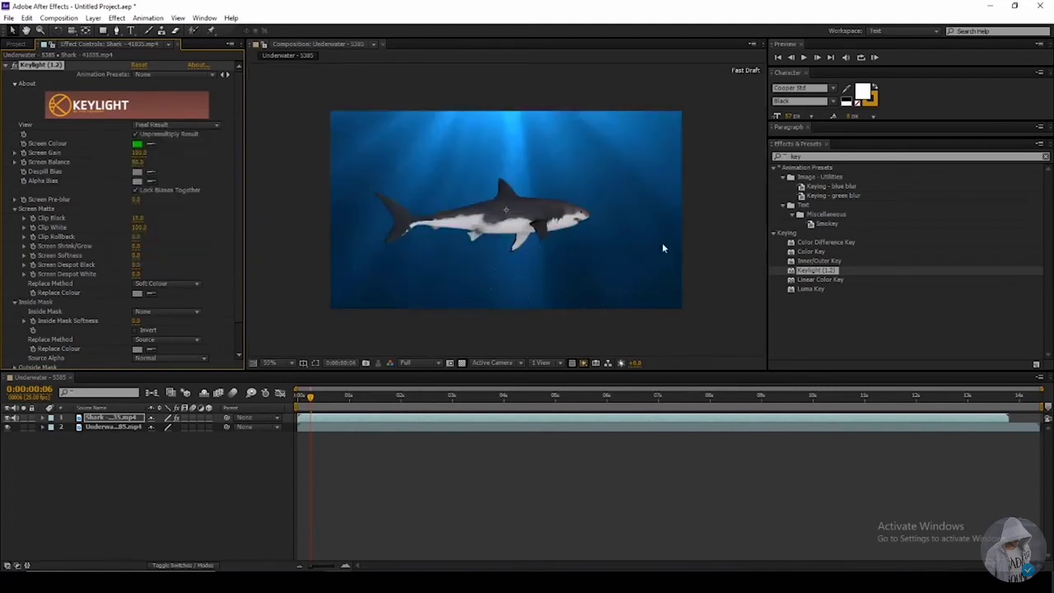
- Play the composition from the first frame to about 8 seconds to check the keyed sharks
{"action": "left_click_drag", "start_coordinate": [311, 398], "coordinate": [296, 397]}
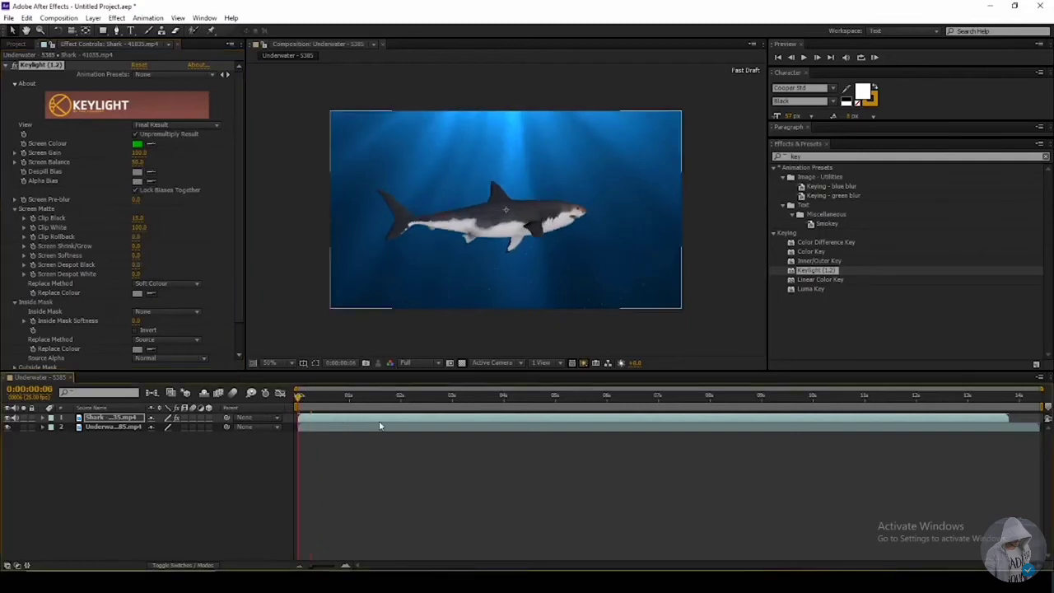
{"action": "key", "text": "space"}
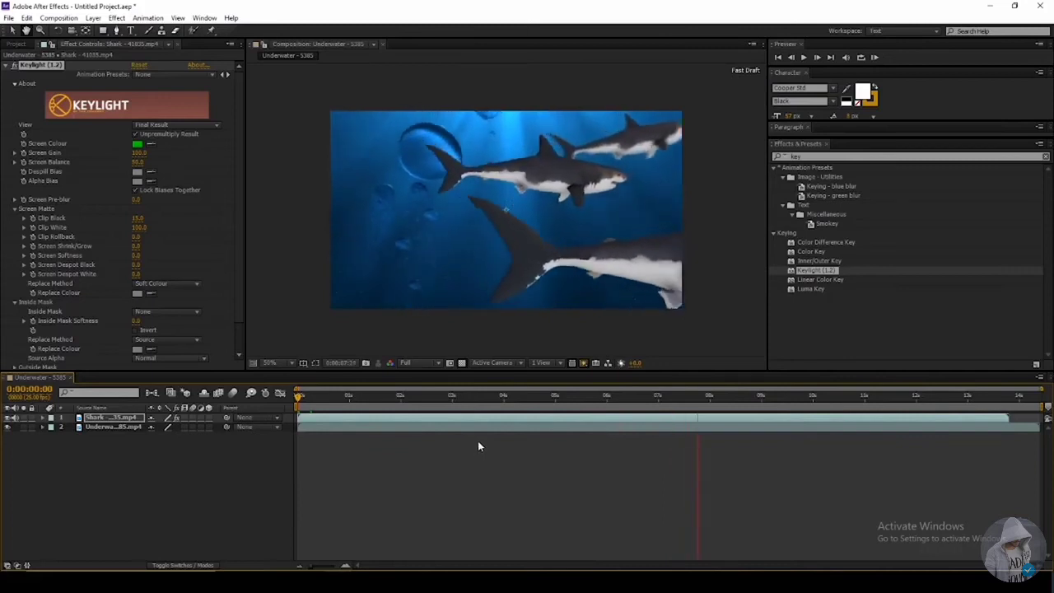
{"action": "key", "text": "space"}
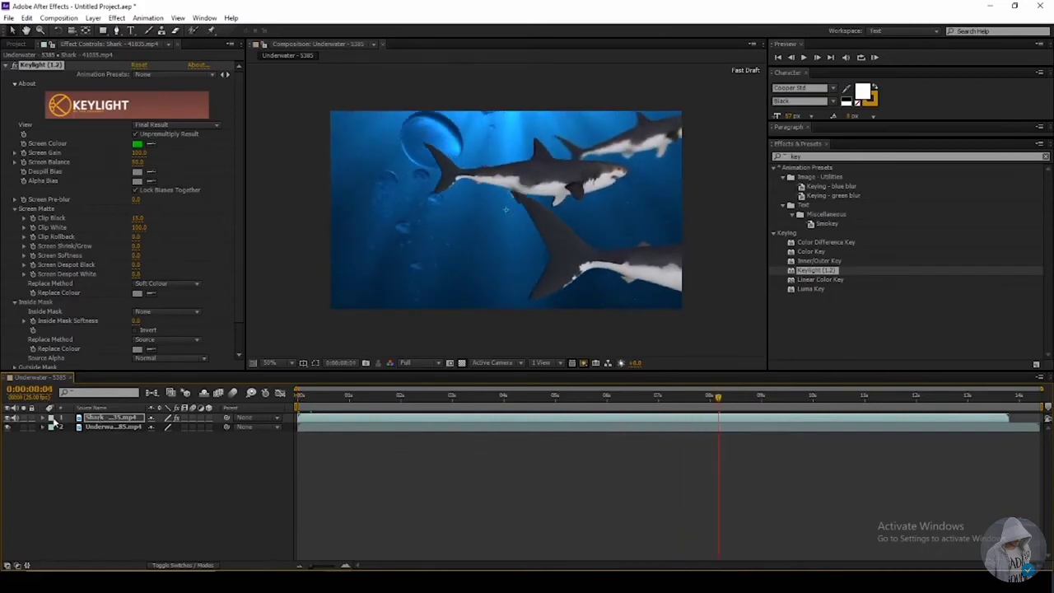
- Reveal the shark layer's Scale property and reduce it to 65%
{"action": "left_click", "coordinate": [106, 419]}
{"action": "key", "text": "s"}
{"action": "left_click_drag", "start_coordinate": [156, 428], "coordinate": [146, 433]}
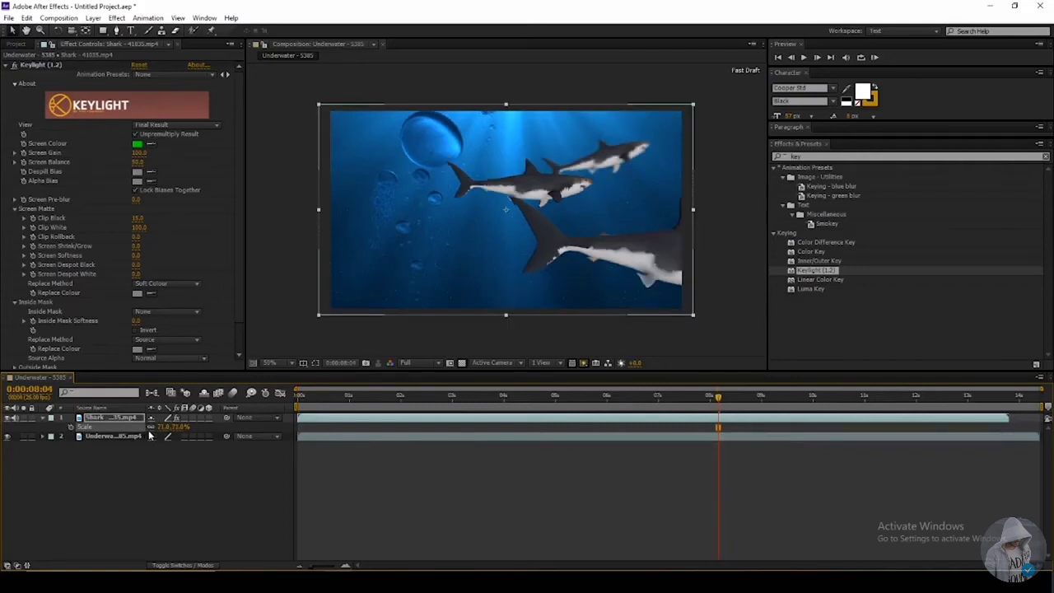
{"action": "left_click", "coordinate": [163, 428]}
{"action": "type", "text": "65"}
{"action": "left_click", "coordinate": [188, 473]}
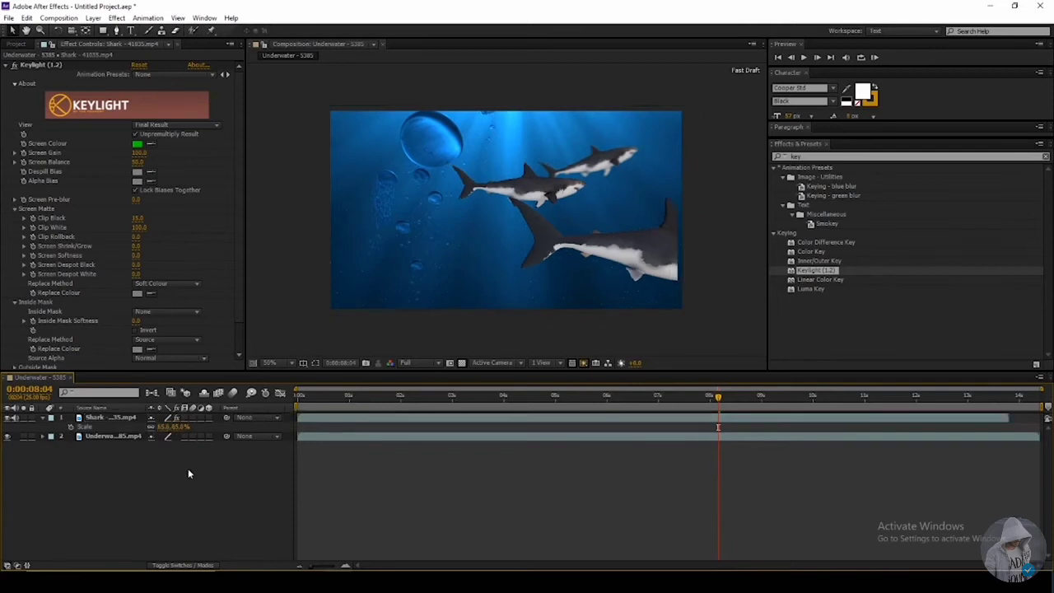
- Set the shark layer's scale to 70% and preview the composition from the start
{"action": "left_click", "coordinate": [164, 427]}
{"action": "type", "text": "70"}
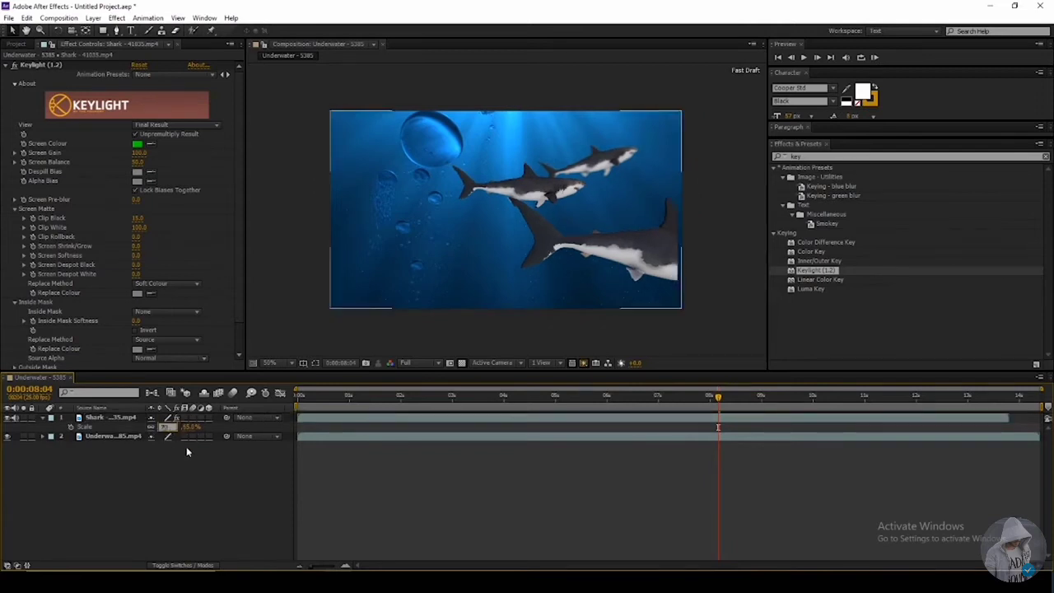
{"action": "left_click", "coordinate": [189, 453]}
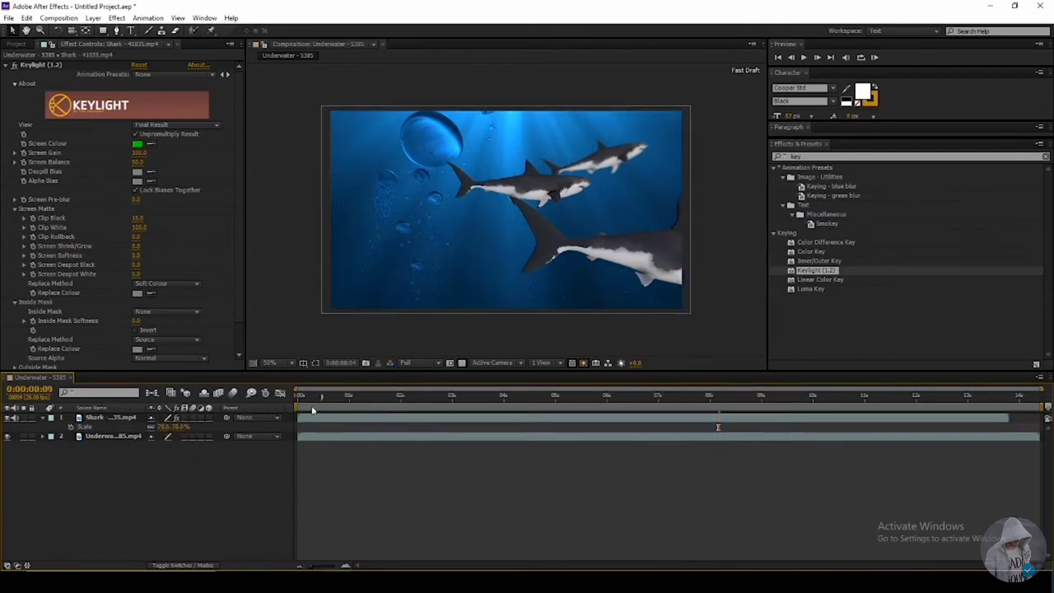
{"action": "key", "text": "Home"}
{"action": "key", "text": "space"}
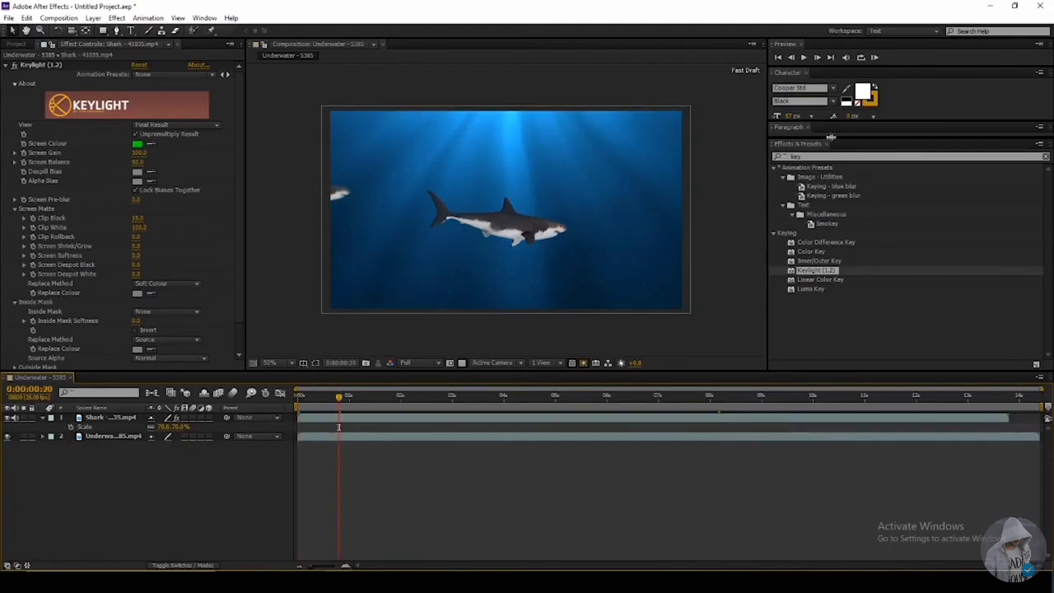
- Find the Levels effect and apply it to the shark layer
{"action": "left_click", "coordinate": [781, 158]}
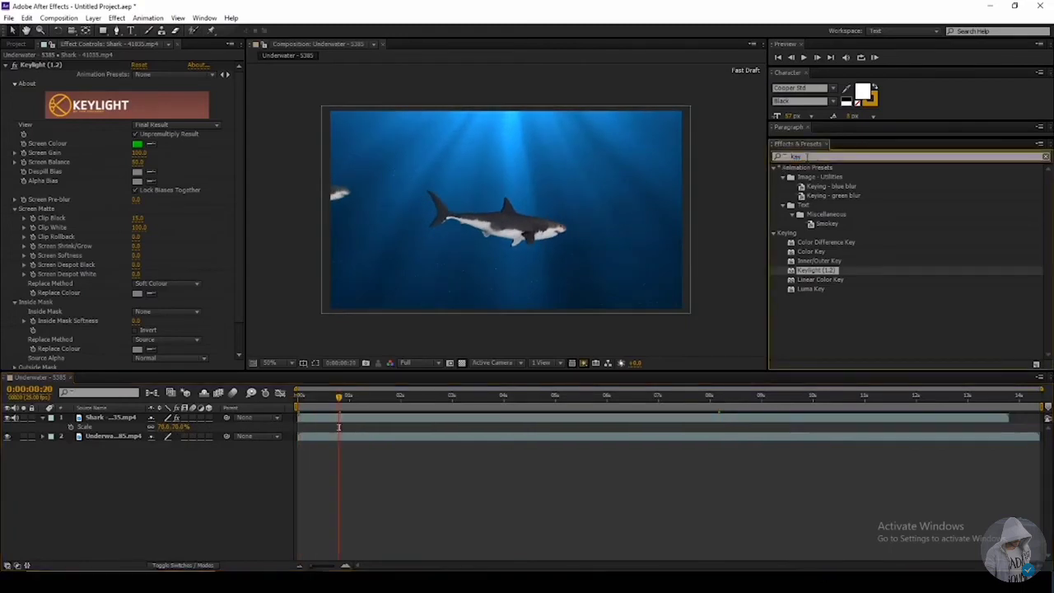
{"action": "type", "text": "leve"}
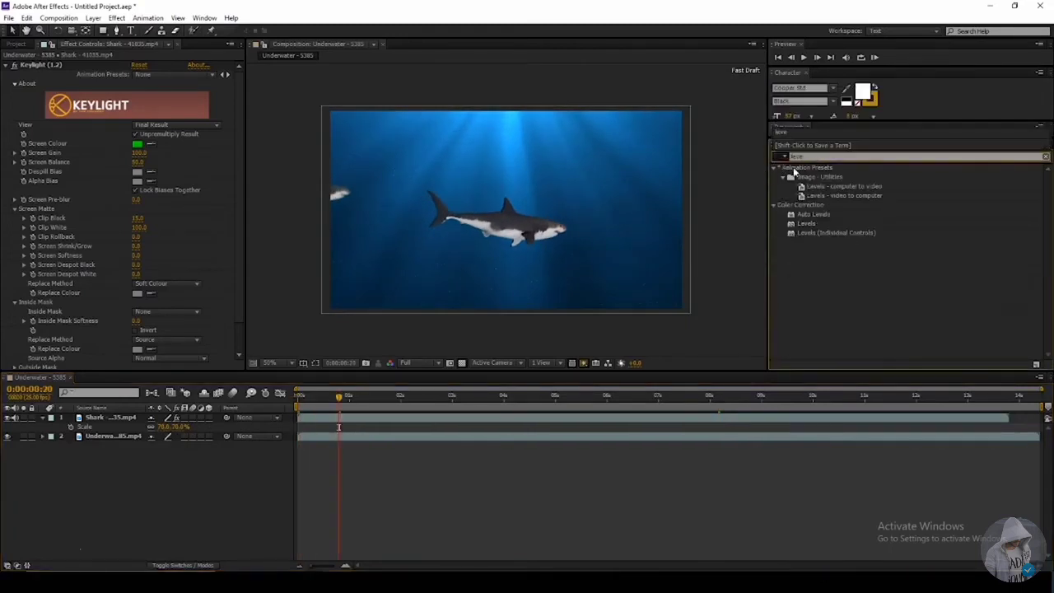
{"action": "left_click", "coordinate": [800, 225]}
{"action": "left_click_drag", "start_coordinate": [800, 224], "coordinate": [164, 417]}
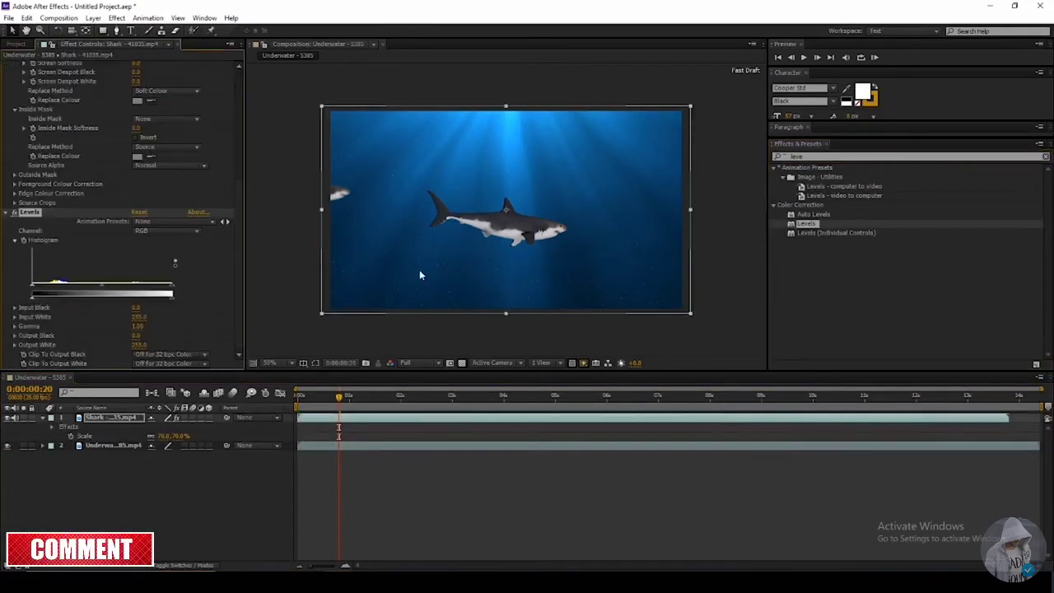
- Darken the shark layer with Levels by lowering Output White to about 126 and Gamma to about 0.80
{"action": "scroll", "coordinate": [533, 201], "scroll_direction": "up", "scroll_amount": 4}
{"action": "scroll", "coordinate": [552, 263], "scroll_direction": "down", "scroll_amount": 4}
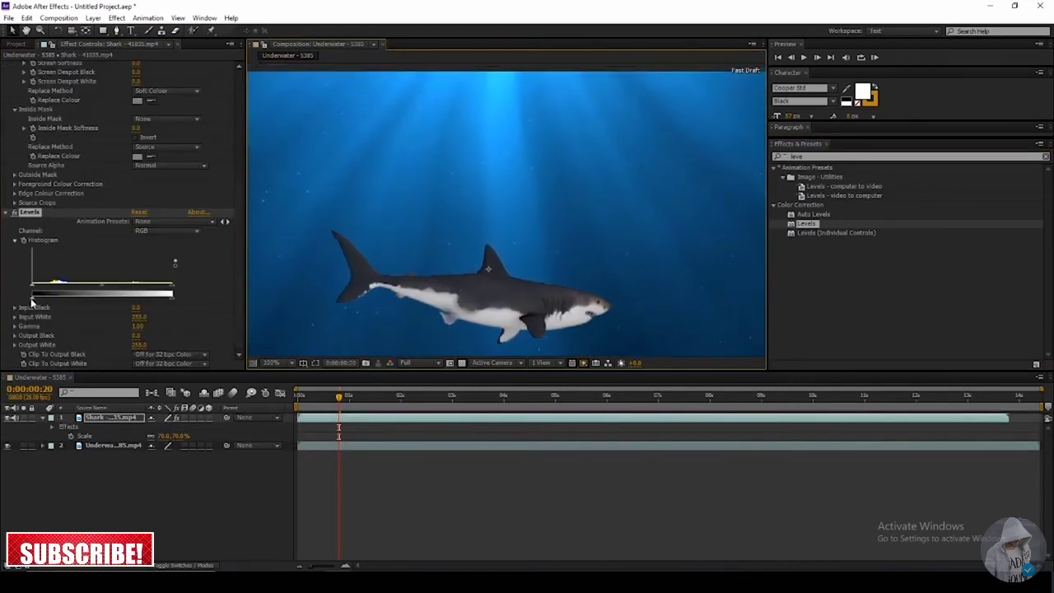
{"action": "mouse_move", "coordinate": [33, 298]}
{"action": "left_mouse_down"}
{"action": "mouse_move", "coordinate": [65, 305]}
{"action": "mouse_move", "coordinate": [31, 300]}
{"action": "left_mouse_up"}
{"action": "mouse_move", "coordinate": [466, 270]}
{"action": "left_mouse_down"}
{"action": "mouse_move", "coordinate": [473, 260]}
{"action": "mouse_move", "coordinate": [463, 262]}
{"action": "left_mouse_up"}
{"action": "left_click_drag", "start_coordinate": [176, 296], "coordinate": [142, 296]}
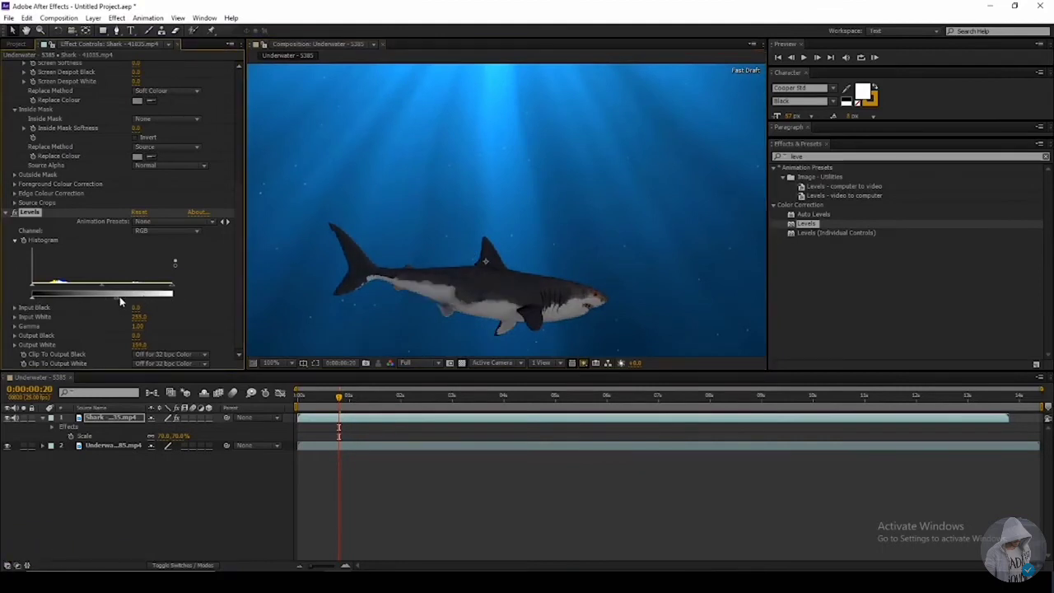
{"action": "scroll", "coordinate": [355, 291], "scroll_direction": "down", "scroll_amount": 2}
{"action": "left_click_drag", "start_coordinate": [363, 272], "coordinate": [346, 266]}
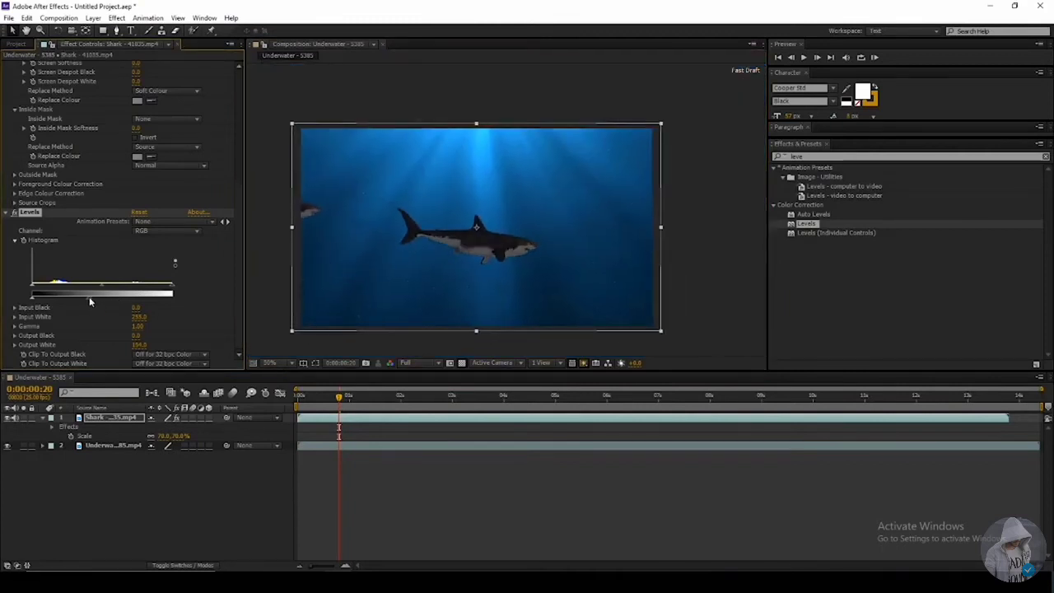
{"action": "left_click_drag", "start_coordinate": [95, 298], "coordinate": [107, 300]}
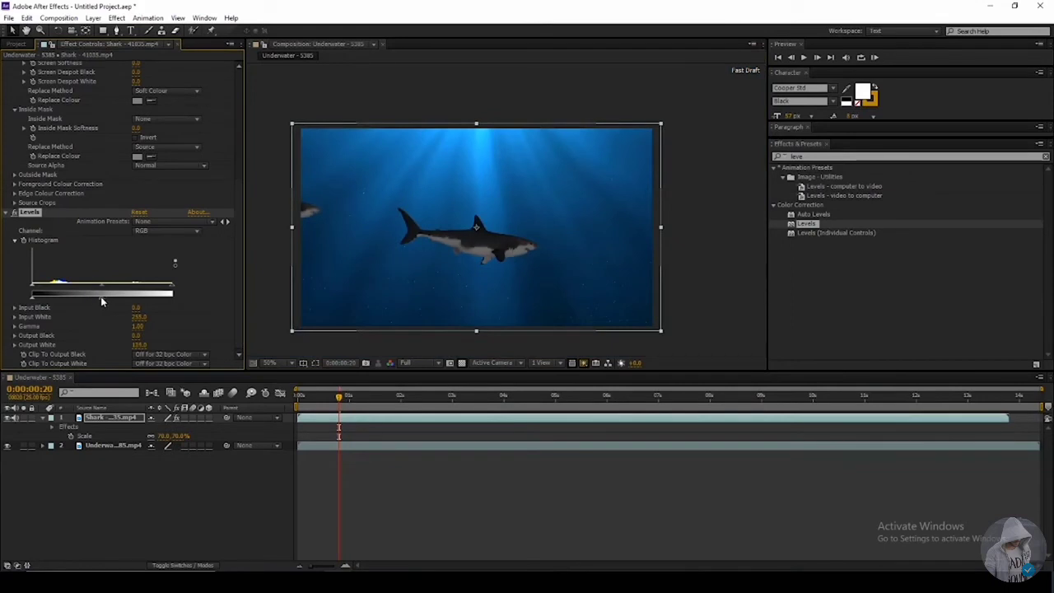
{"action": "mouse_move", "coordinate": [102, 284]}
{"action": "left_mouse_down"}
{"action": "mouse_move", "coordinate": [125, 288]}
{"action": "mouse_move", "coordinate": [114, 293]}
{"action": "left_mouse_up"}
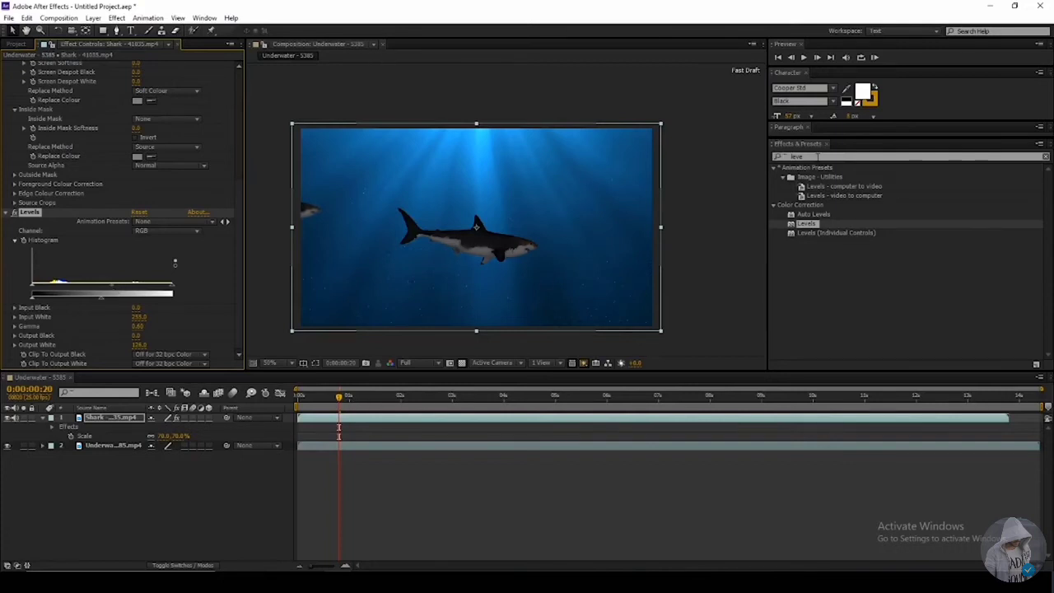
- Find the Curves effect and apply it to the shark layer
{"action": "left_click", "coordinate": [818, 156]}
{"action": "key", "text": "BackSpace"}
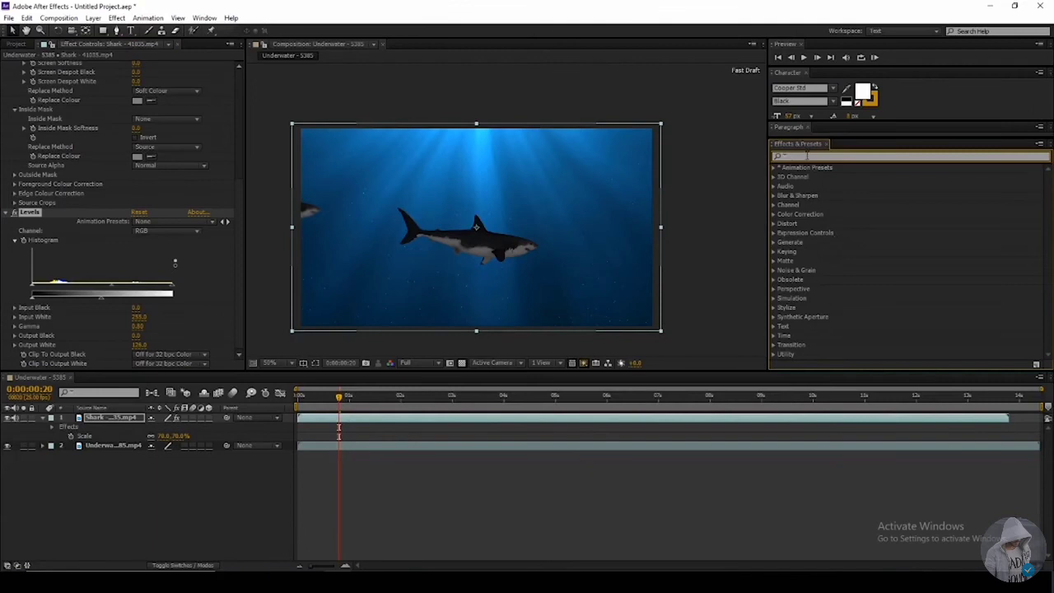
{"action": "type", "text": "cur"}
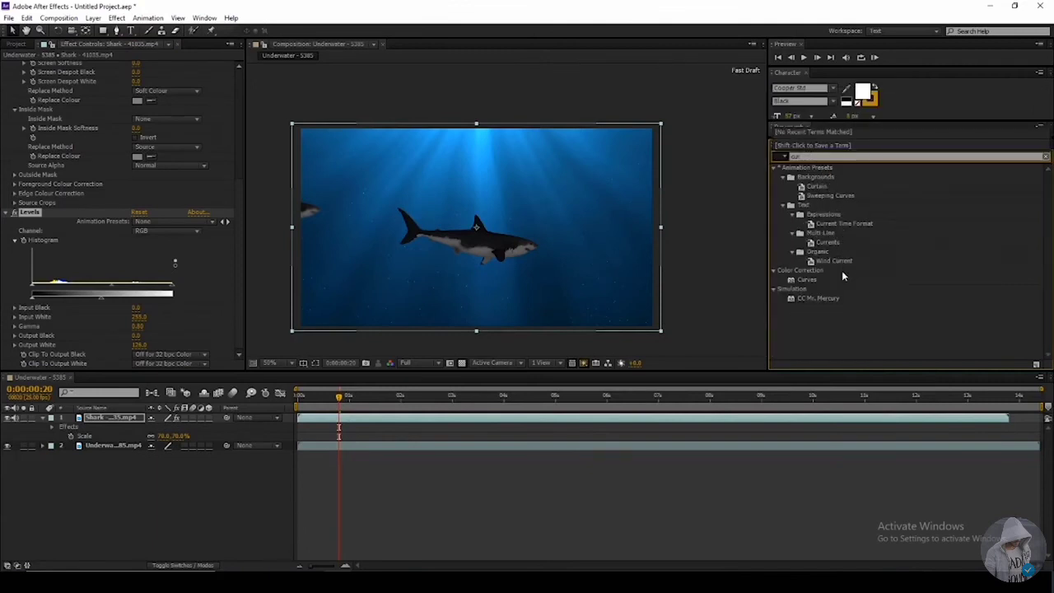
{"action": "left_click", "coordinate": [839, 171]}
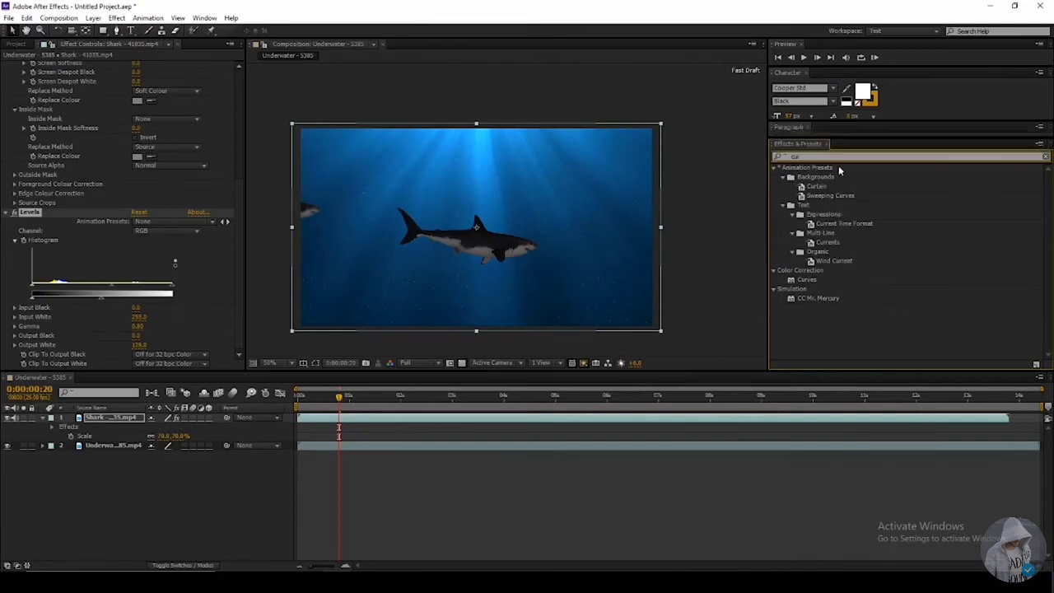
{"action": "type", "text": "curve"}
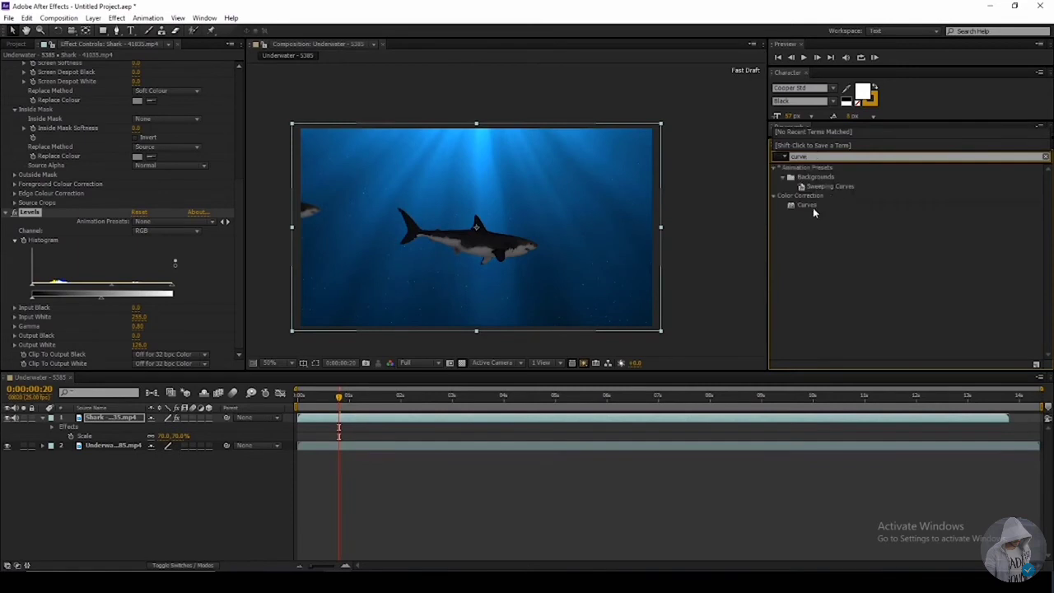
{"action": "left_click_drag", "start_coordinate": [811, 206], "coordinate": [141, 421]}
- Switch the shark's Curves to the Blue channel, raise its midtones, and undo the extra dip in the upper curve
{"action": "left_click", "coordinate": [157, 245]}
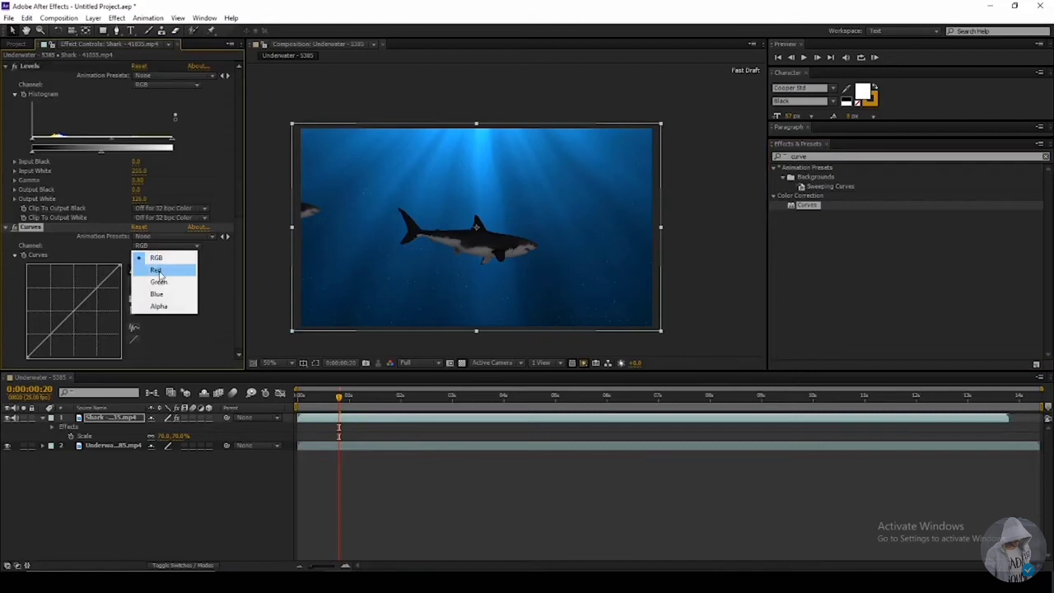
{"action": "left_click", "coordinate": [163, 271]}
{"action": "left_click", "coordinate": [165, 247]}
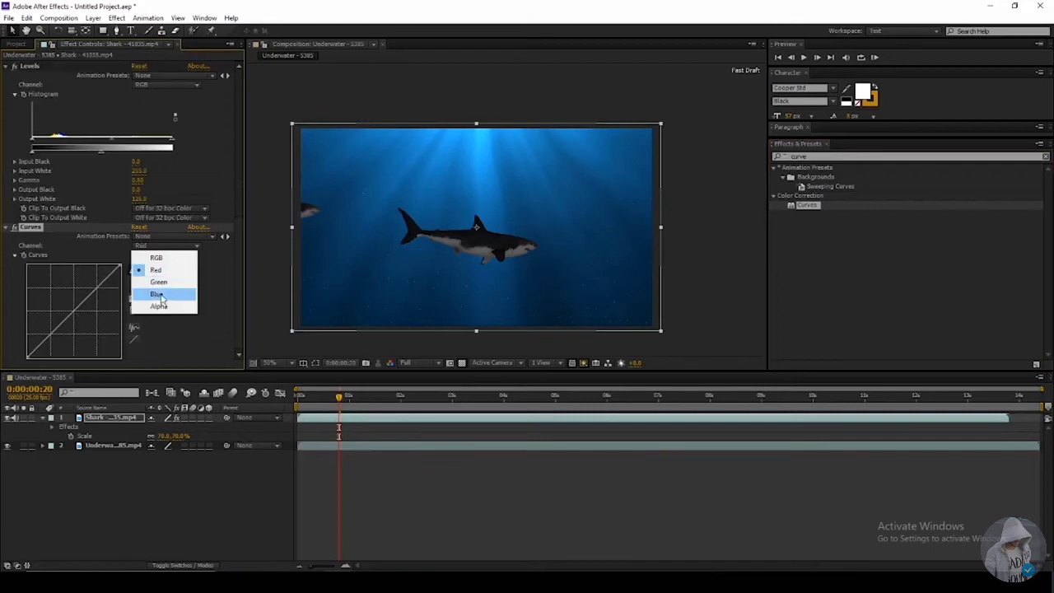
{"action": "left_click", "coordinate": [162, 293]}
{"action": "mouse_move", "coordinate": [72, 315]}
{"action": "left_mouse_down"}
{"action": "mouse_move", "coordinate": [67, 300]}
{"action": "mouse_move", "coordinate": [88, 314]}
{"action": "left_mouse_up"}
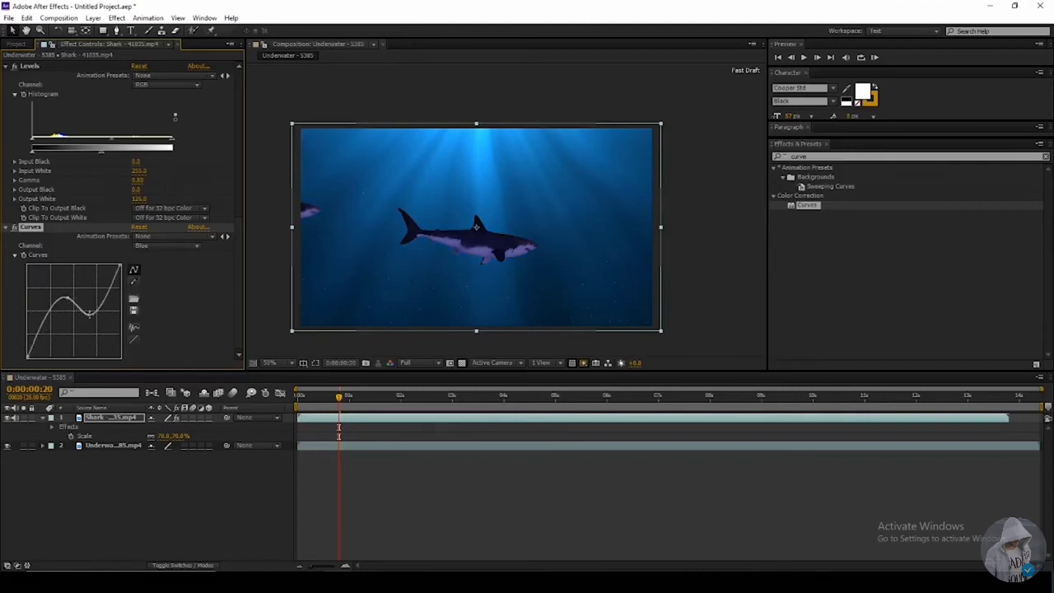
{"action": "key", "text": "ctrl+z"}
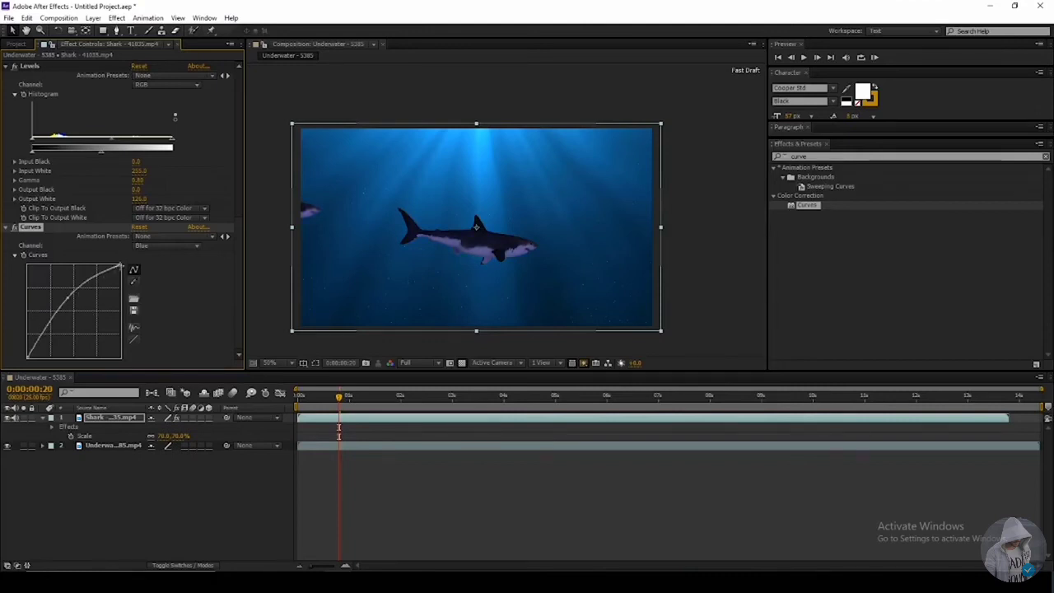
- Lower the highlight end of the shark's Blue curve and smooth the points into a flattened arc
{"action": "mouse_move", "coordinate": [120, 266]}
{"action": "left_mouse_down"}
{"action": "mouse_move", "coordinate": [118, 280]}
{"action": "mouse_move", "coordinate": [113, 267]}
{"action": "left_mouse_up"}
{"action": "left_click_drag", "start_coordinate": [114, 266], "coordinate": [84, 268]}
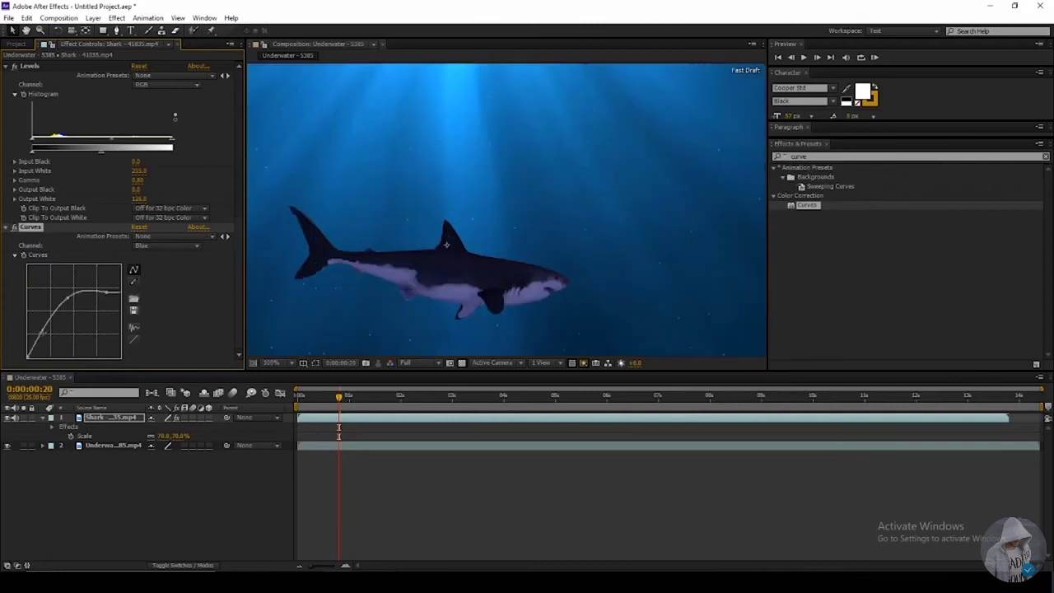
{"action": "left_click_drag", "start_coordinate": [66, 298], "coordinate": [111, 296]}
{"action": "scroll", "coordinate": [433, 288], "scroll_direction": "down", "scroll_amount": 2}
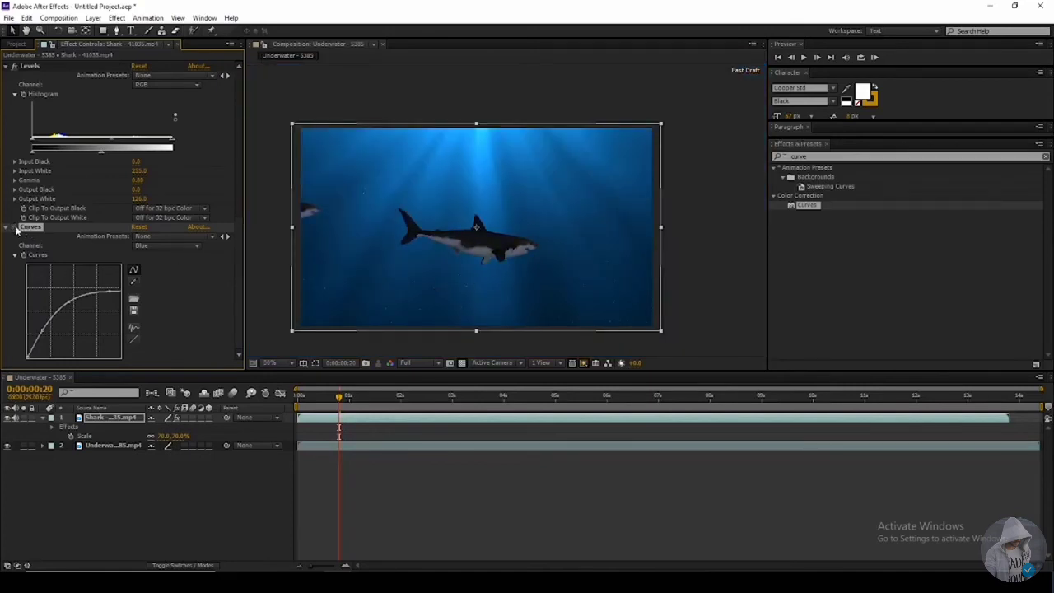
- Lower the shark layer's Levels Output White to about 90
{"action": "scroll", "coordinate": [132, 190], "scroll_direction": "up", "scroll_amount": 3}
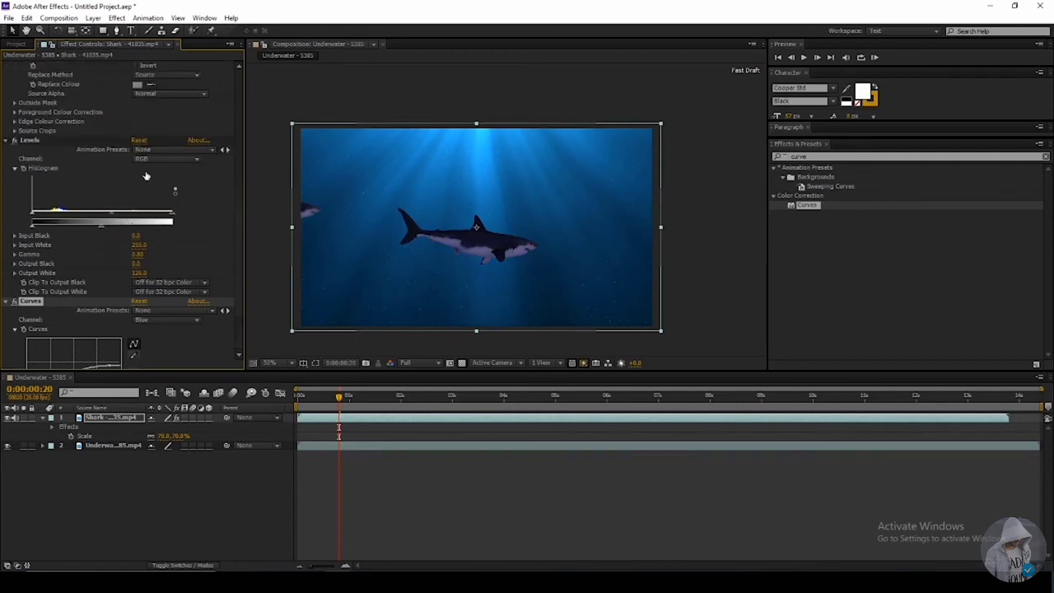
{"action": "scroll", "coordinate": [160, 206], "scroll_direction": "up", "scroll_amount": 5}
{"action": "scroll", "coordinate": [158, 199], "scroll_direction": "down", "scroll_amount": 6}
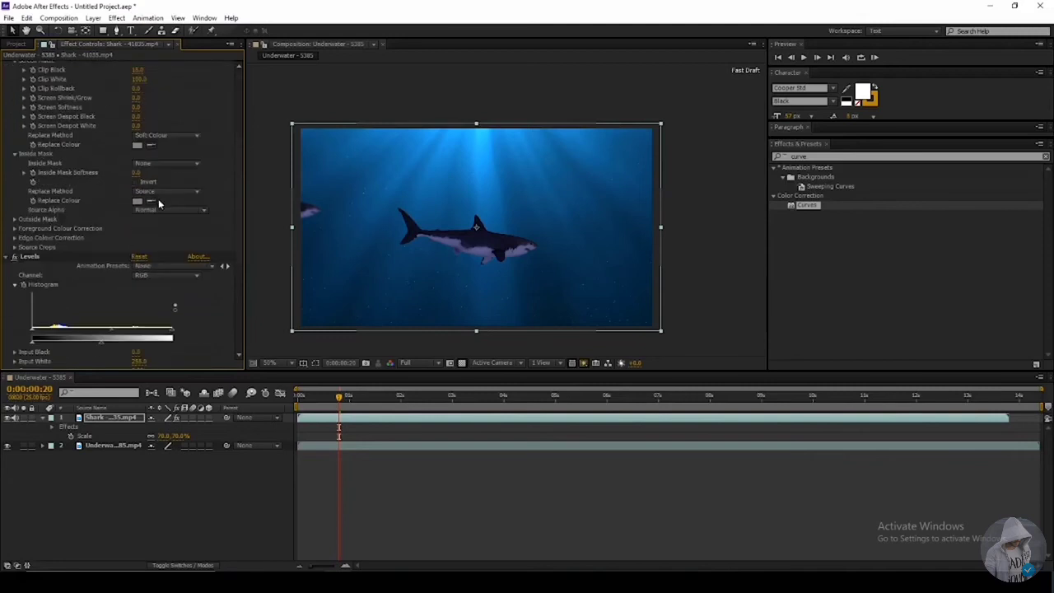
{"action": "left_click_drag", "start_coordinate": [101, 218], "coordinate": [93, 223]}
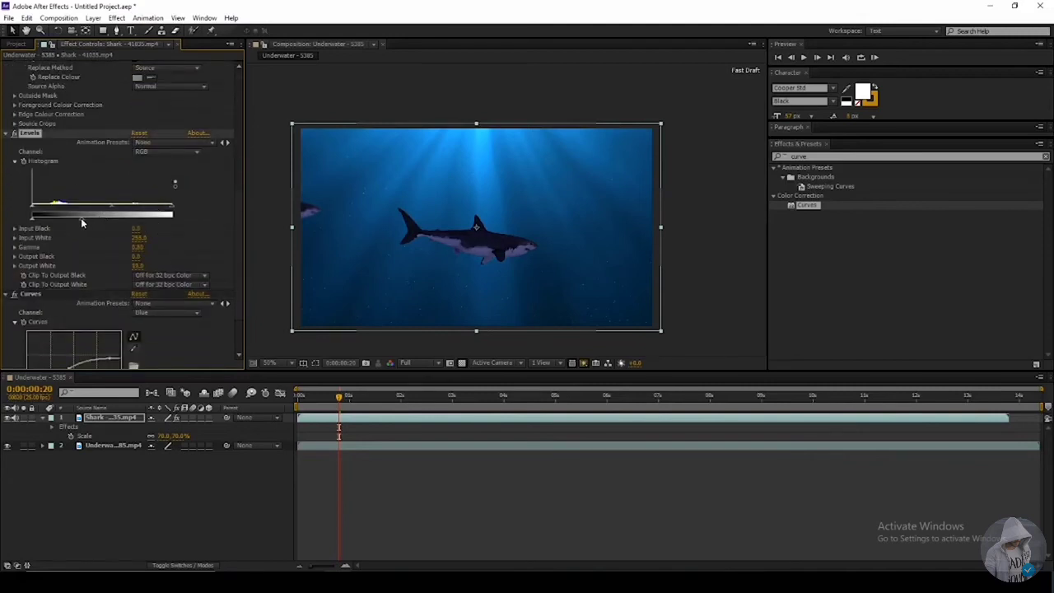
- Play the composition from the first frame to about 11 seconds to check the darkened sharks, and return to the start
{"action": "left_click", "coordinate": [428, 366]}
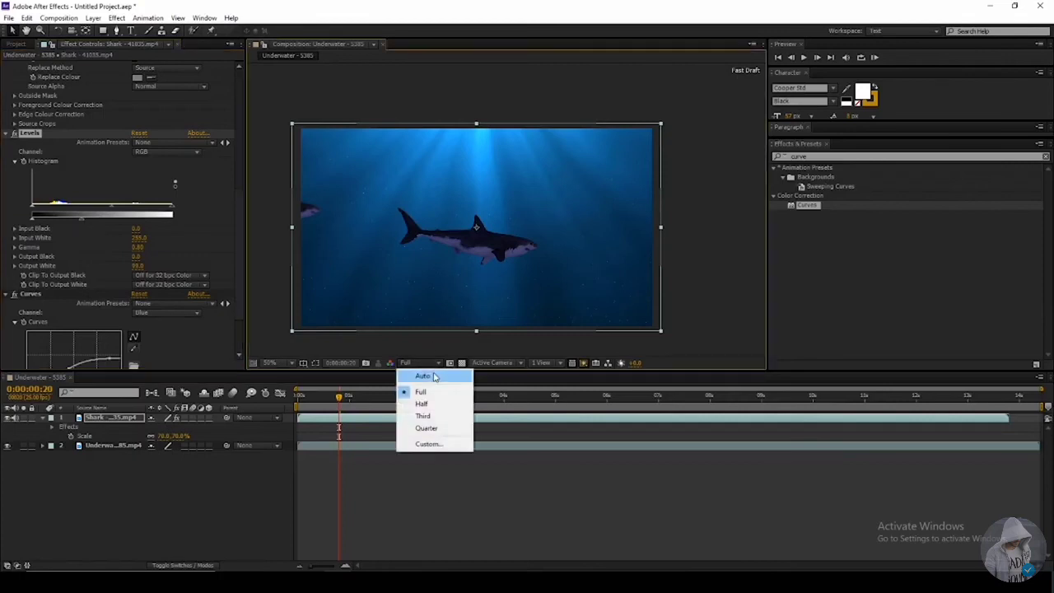
{"action": "left_click", "coordinate": [362, 360]}
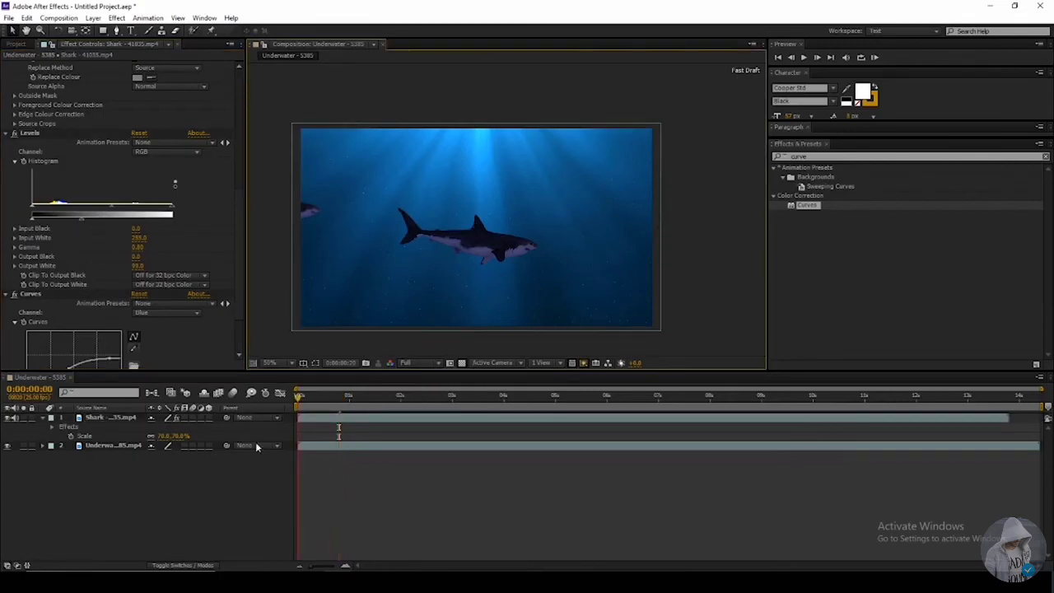
{"action": "key", "text": "space"}
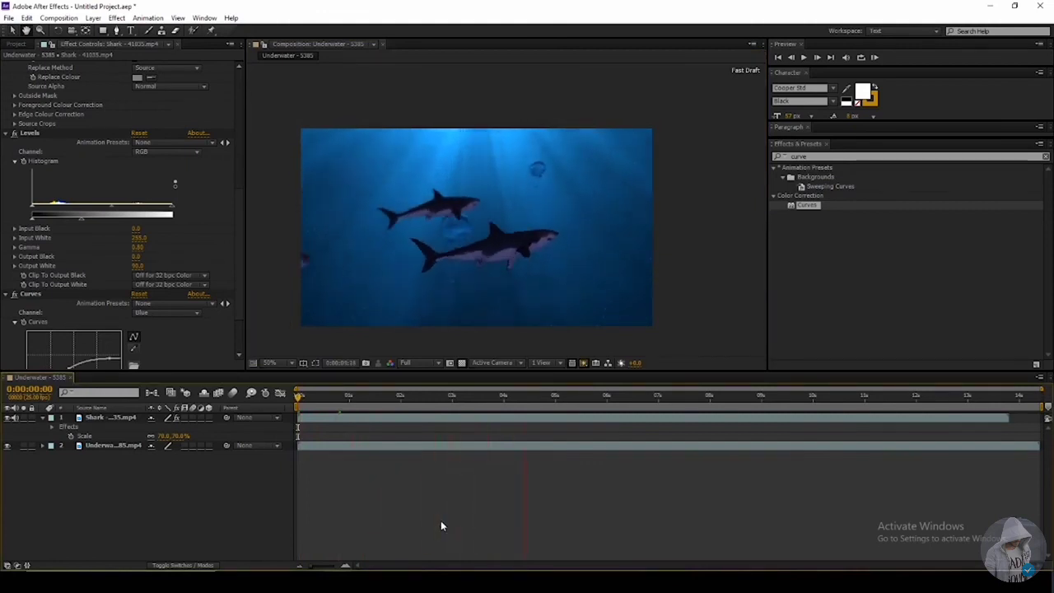
{"action": "left_click", "coordinate": [342, 446]}
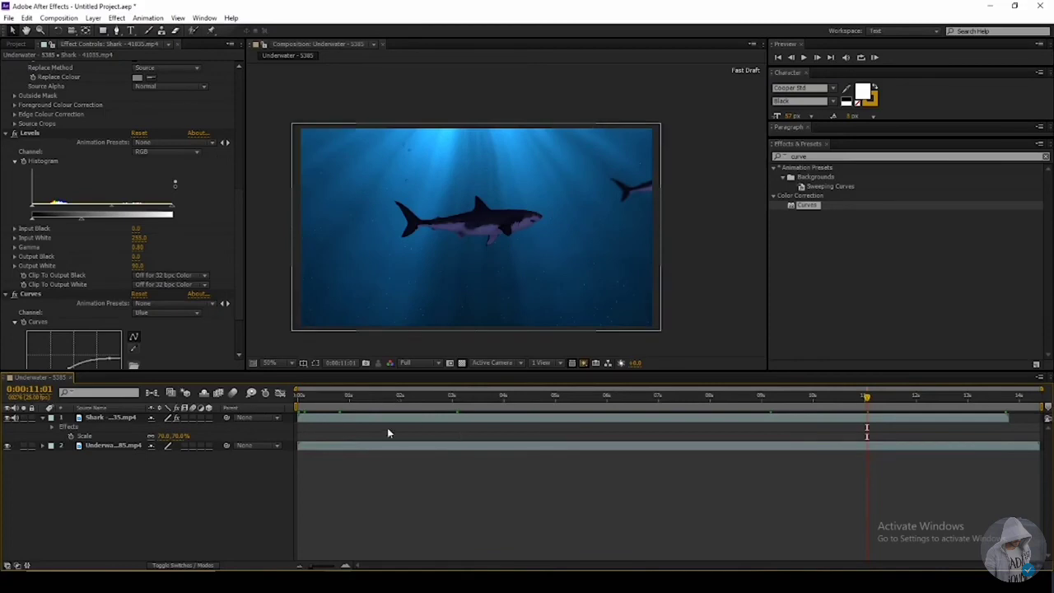
{"action": "key", "text": "Home"}
- Find the Levels effect again and apply it to the underwater background layer
{"action": "left_click", "coordinate": [350, 286]}
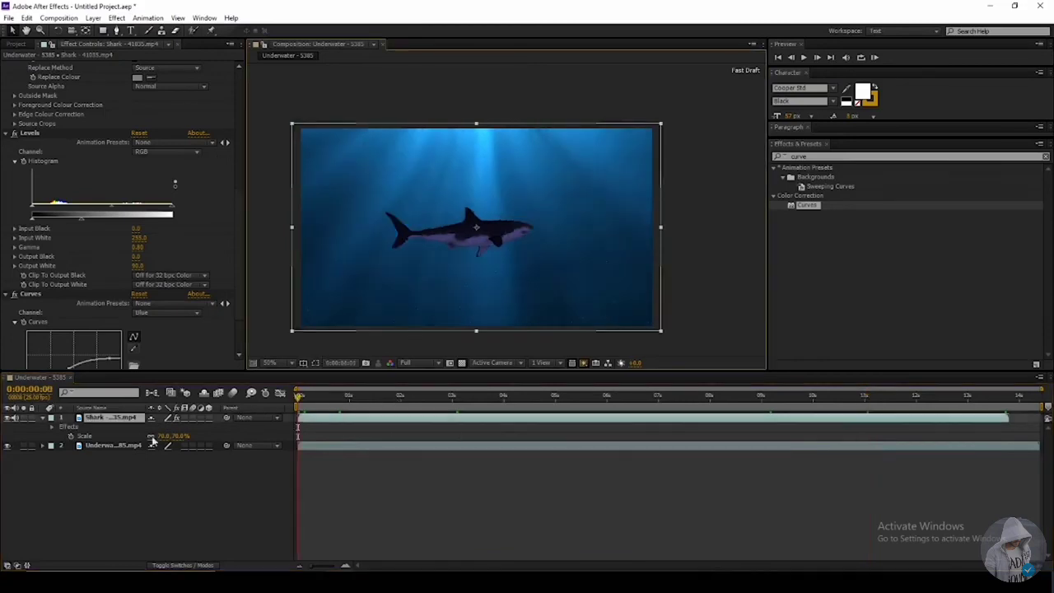
{"action": "left_click", "coordinate": [101, 447]}
{"action": "left_click_drag", "start_coordinate": [797, 211], "coordinate": [805, 213]}
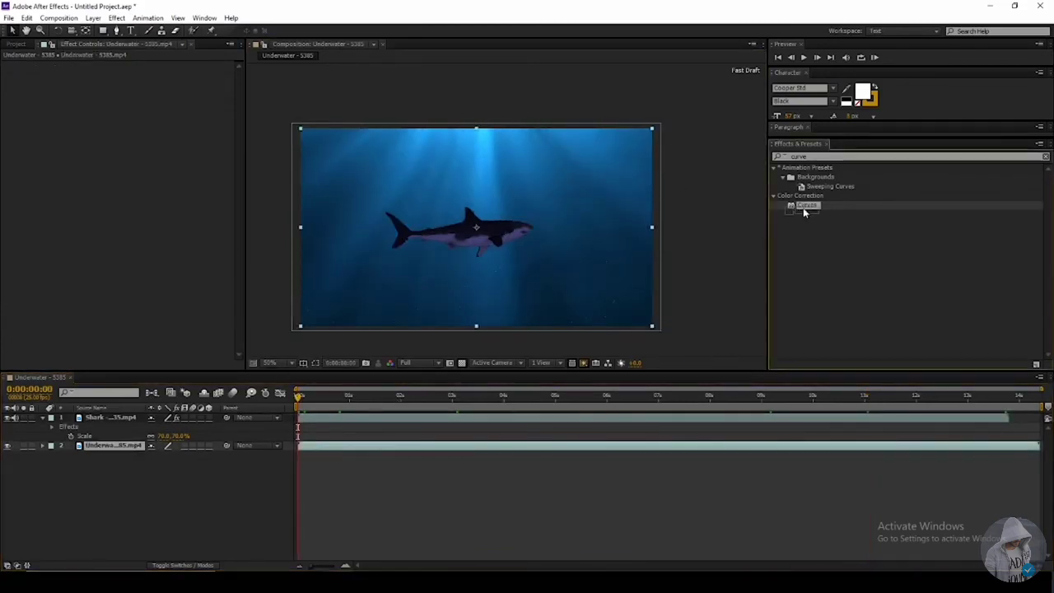
{"action": "left_click", "coordinate": [811, 155]}
{"action": "type", "text": "leve"}
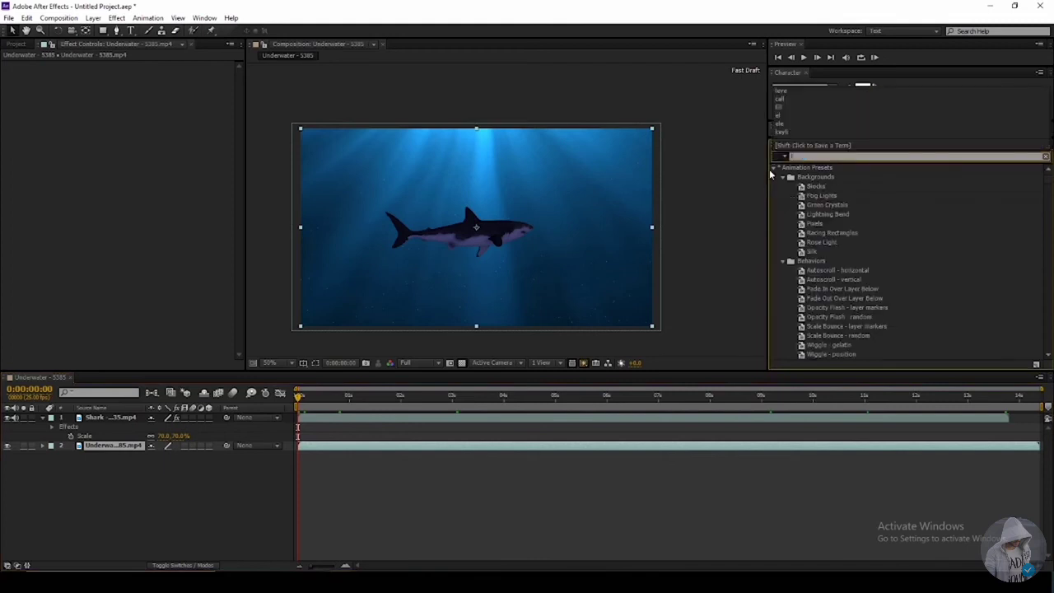
{"action": "left_click_drag", "start_coordinate": [814, 226], "coordinate": [217, 470]}
{"action": "left_click_drag", "start_coordinate": [107, 460], "coordinate": [106, 447]}
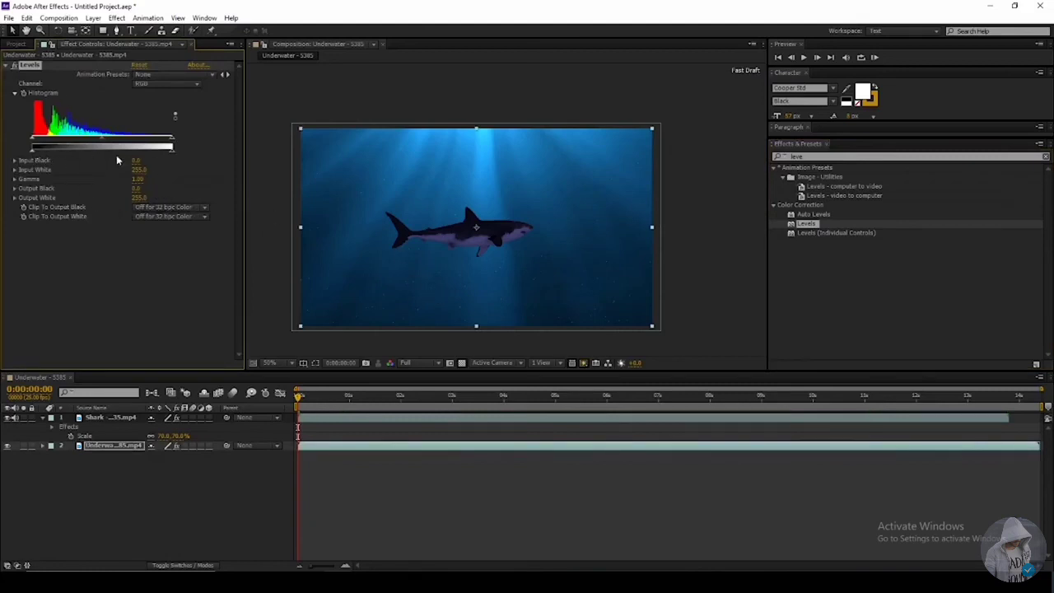
- Set the background's Levels Output White to 157 and Gamma to 0.77, and preview the composition to about 8 seconds
{"action": "left_click_drag", "start_coordinate": [162, 152], "coordinate": [132, 153]}
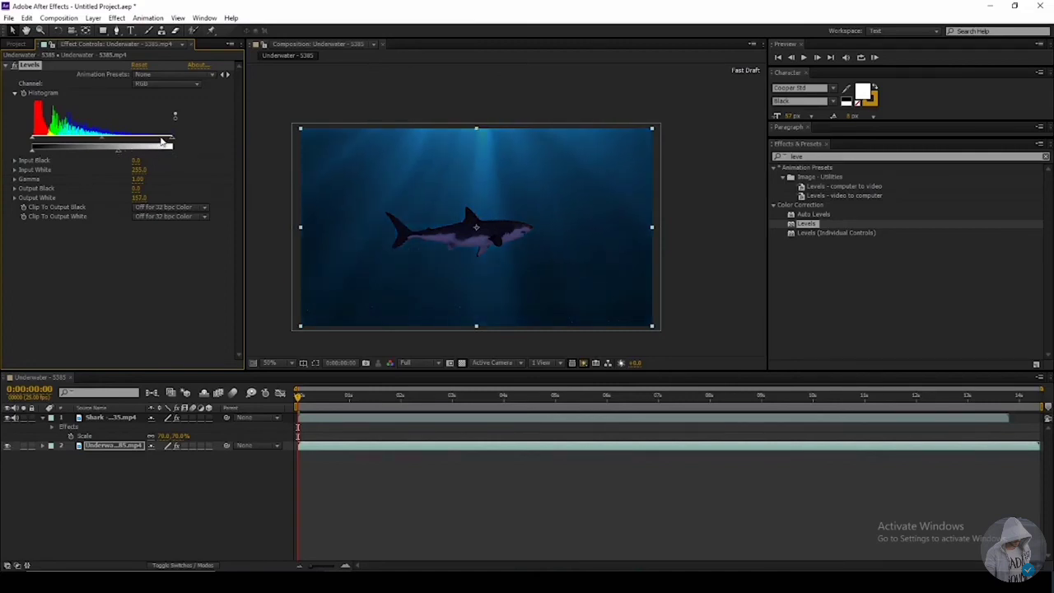
{"action": "left_click_drag", "start_coordinate": [169, 143], "coordinate": [161, 144]}
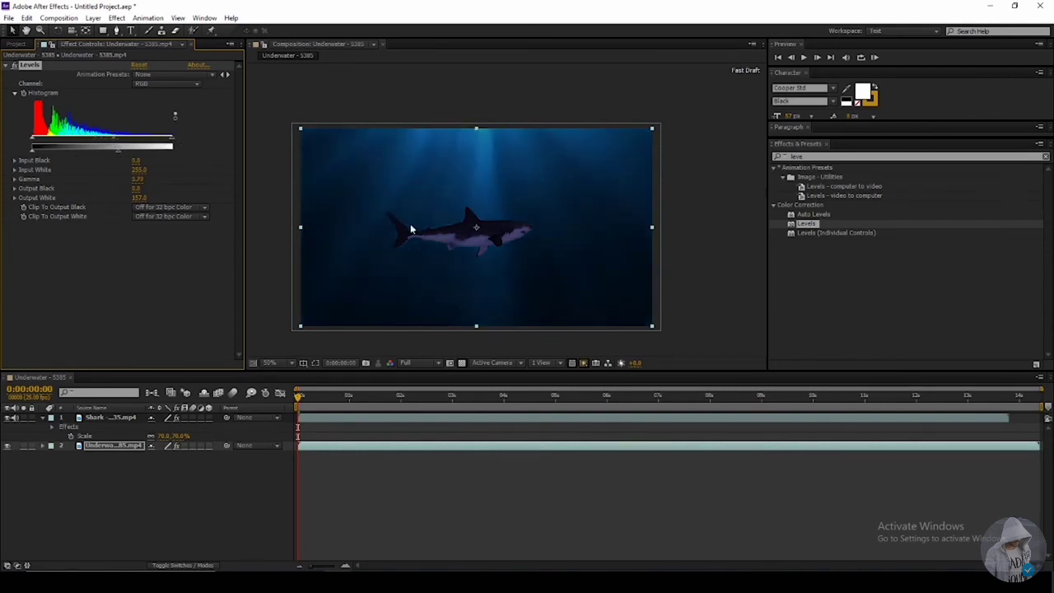
{"action": "scroll", "coordinate": [412, 229], "scroll_direction": "up", "scroll_amount": 1}
{"action": "scroll", "coordinate": [558, 270], "scroll_direction": "down", "scroll_amount": 1}
{"action": "key", "text": "space"}
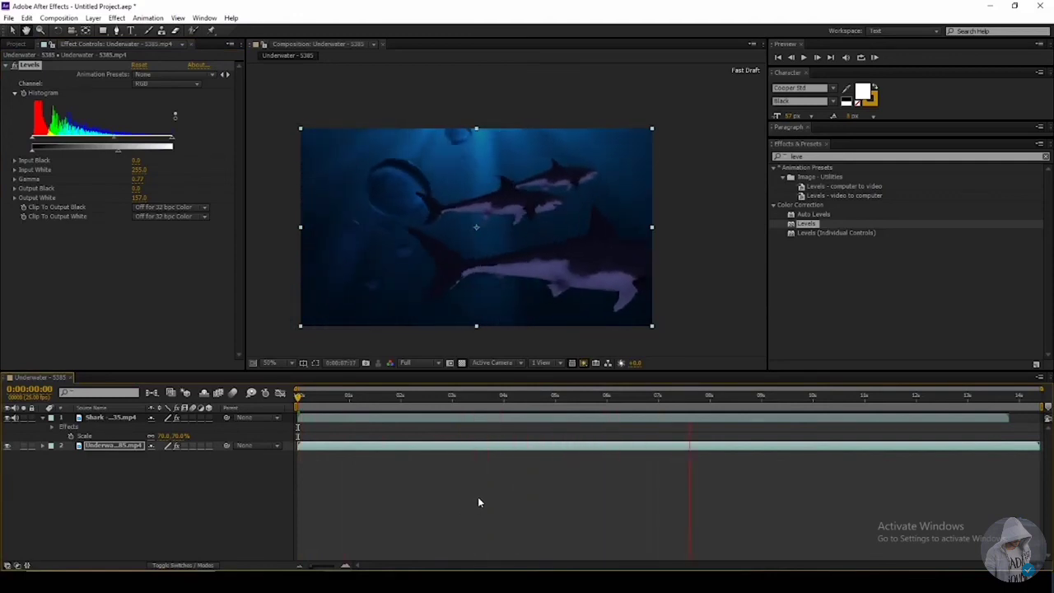
{"action": "key", "text": "space"}
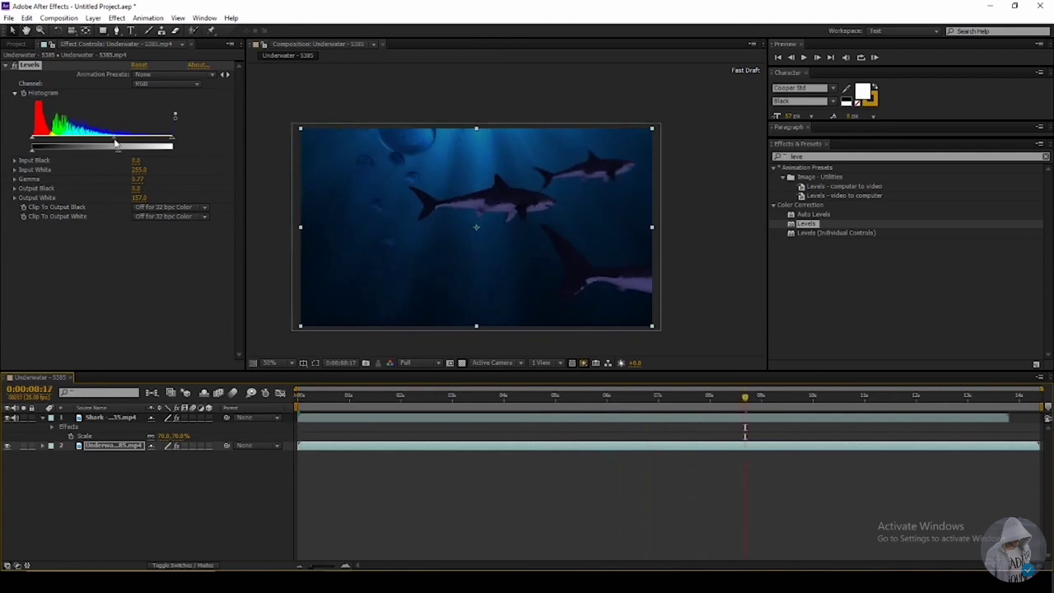
- Raise the background's Levels Gamma to 0.91 and settle its Output White at 157
{"action": "left_click_drag", "start_coordinate": [110, 141], "coordinate": [108, 141]}
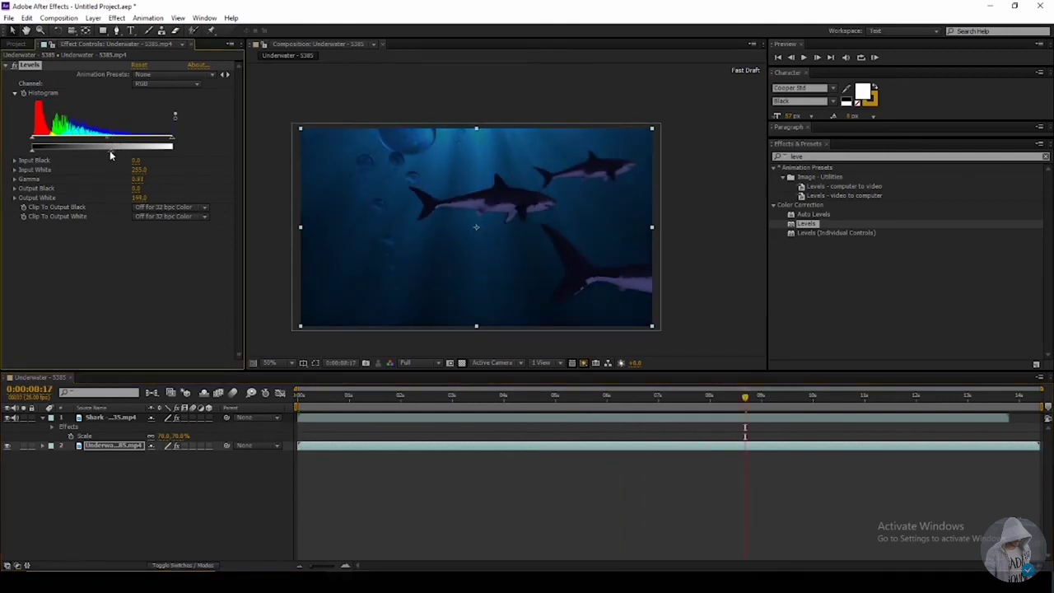
{"action": "left_click_drag", "start_coordinate": [110, 149], "coordinate": [112, 151]}
{"action": "left_click", "coordinate": [393, 341]}
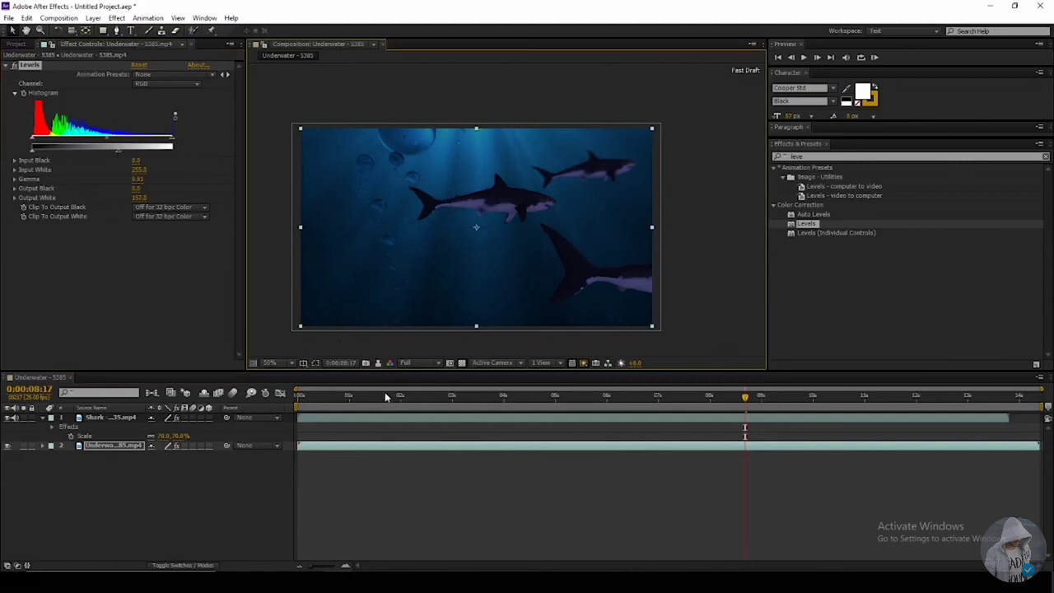
- Enlarge the composition view to fill the window and play the graded shark composite from the start
{"action": "key", "text": "KP_0"}
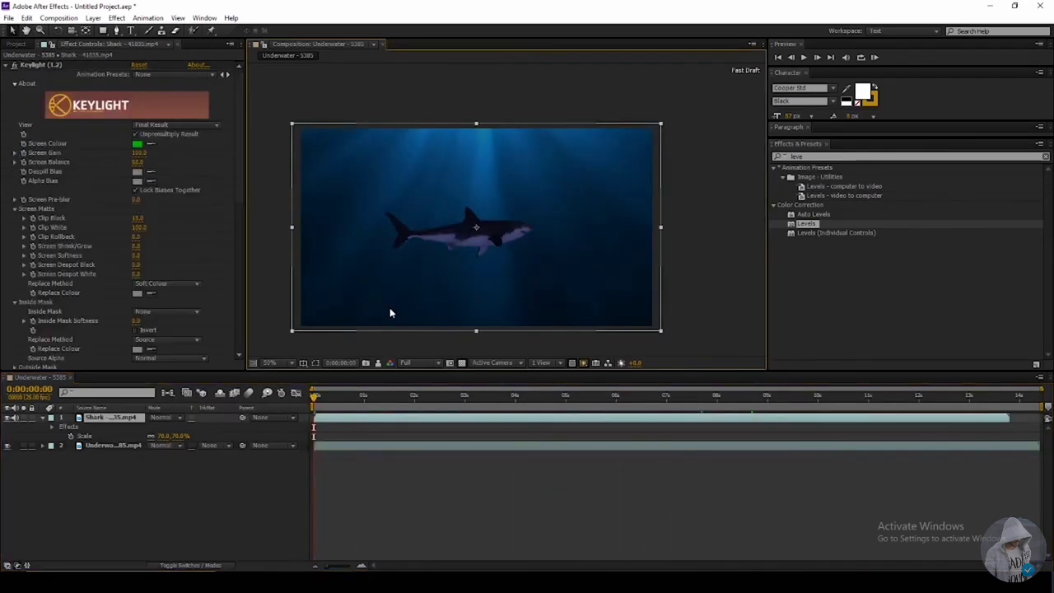
{"action": "key", "text": "grave"}
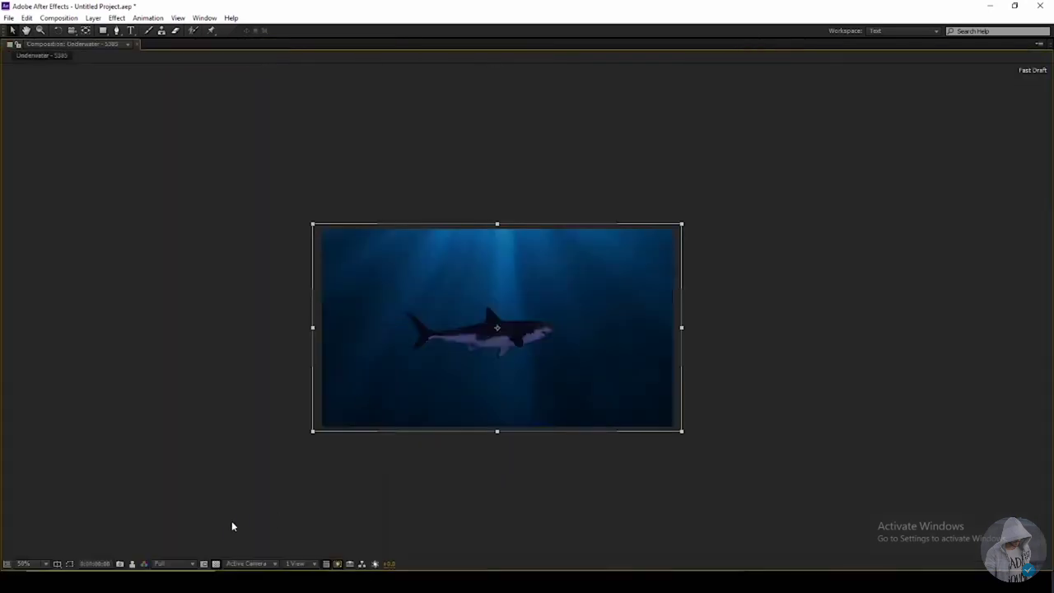
{"action": "scroll", "coordinate": [410, 375], "scroll_direction": "up", "scroll_amount": 1}
{"action": "left_click_drag", "start_coordinate": [399, 348], "coordinate": [459, 290]}
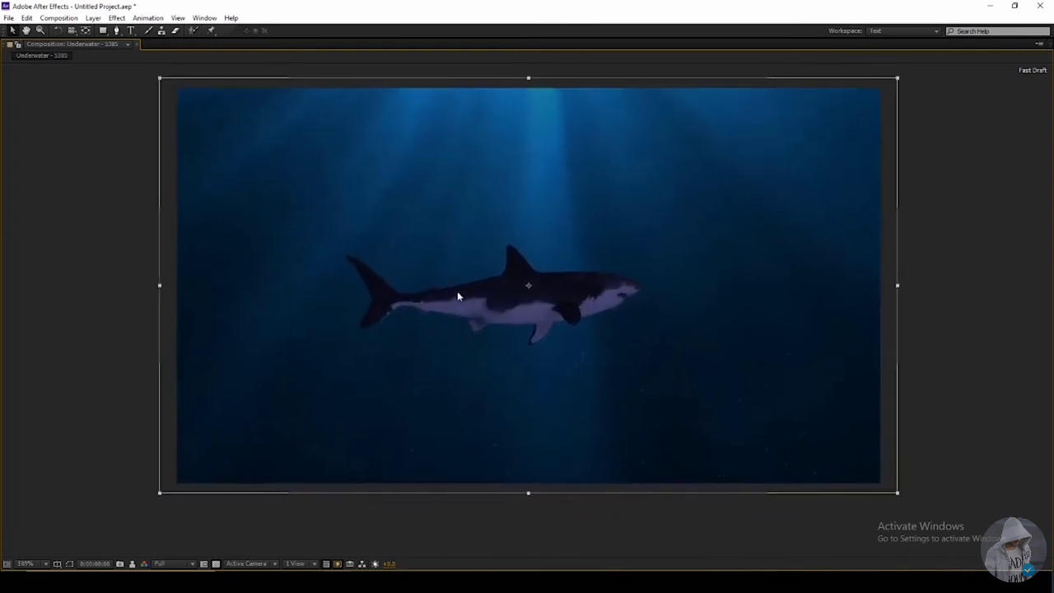
{"action": "key", "text": "space"}
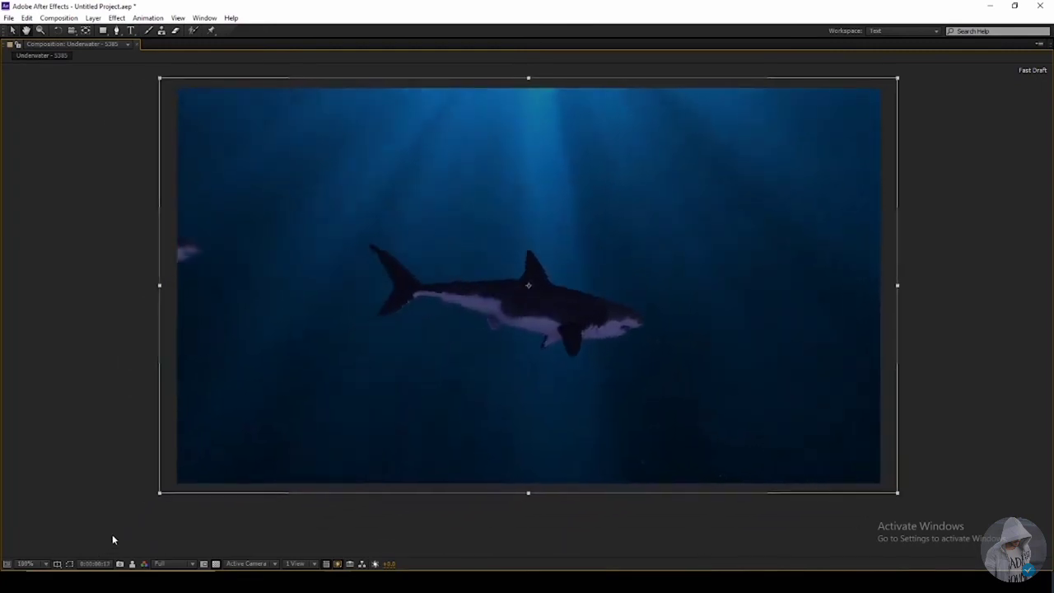